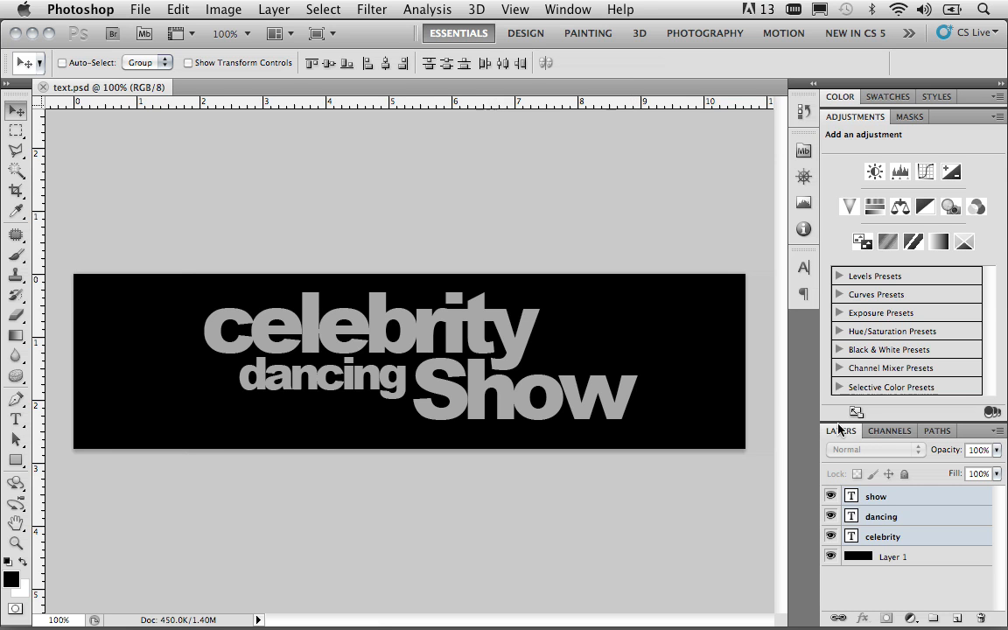
Step: Convert the show, dancing and celebrity text layers together into one Smart Object
click(891, 497)
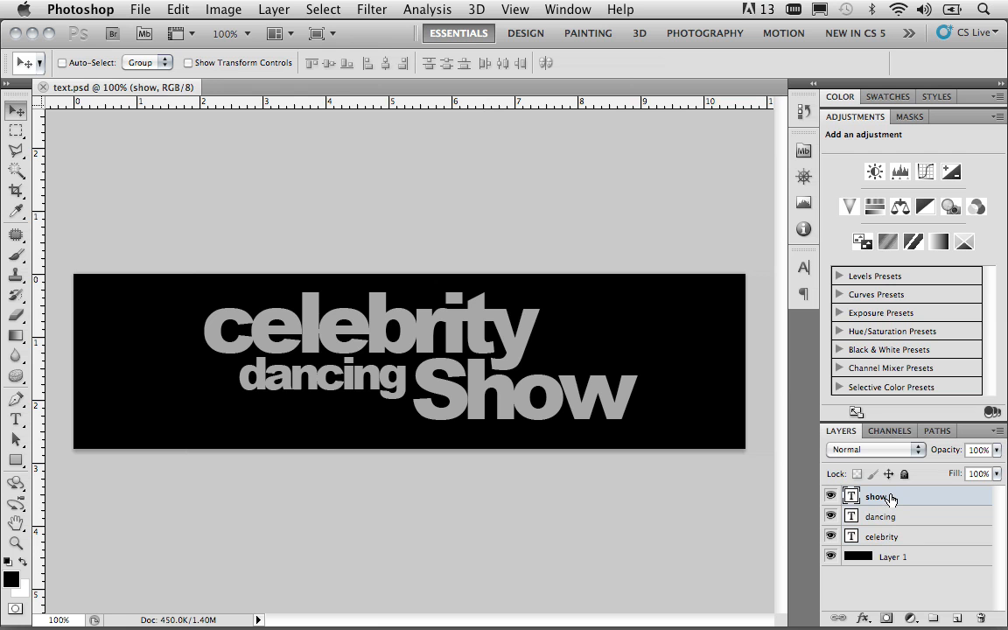
shift+click(899, 539)
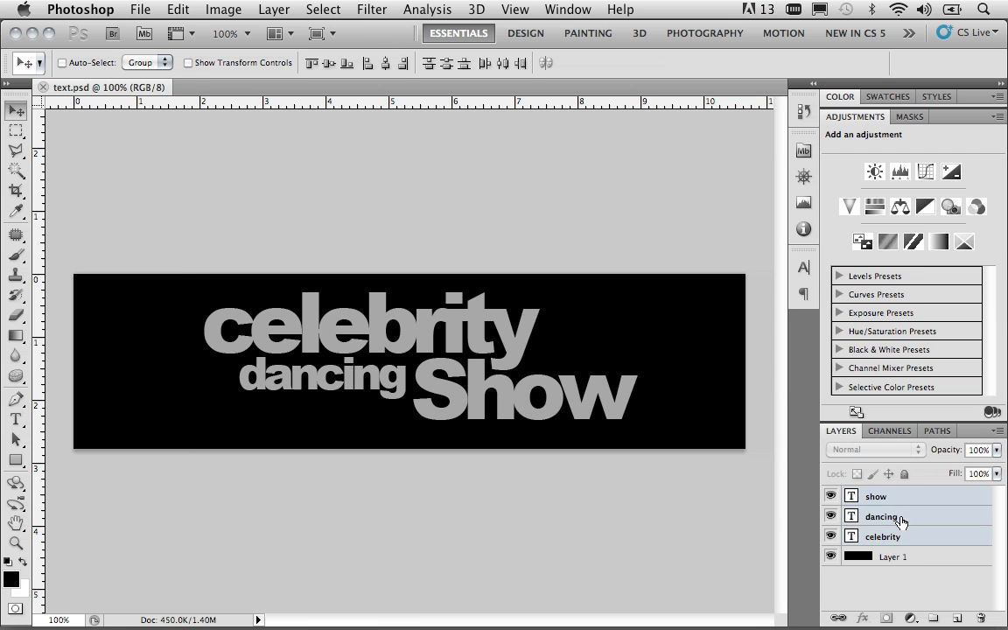
right_click(904, 521)
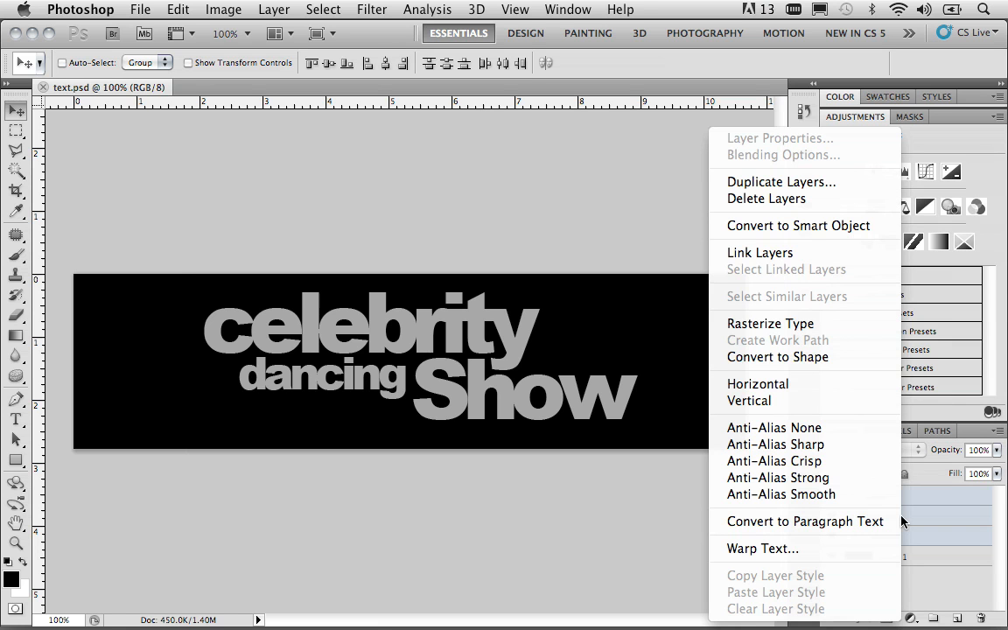
click(840, 227)
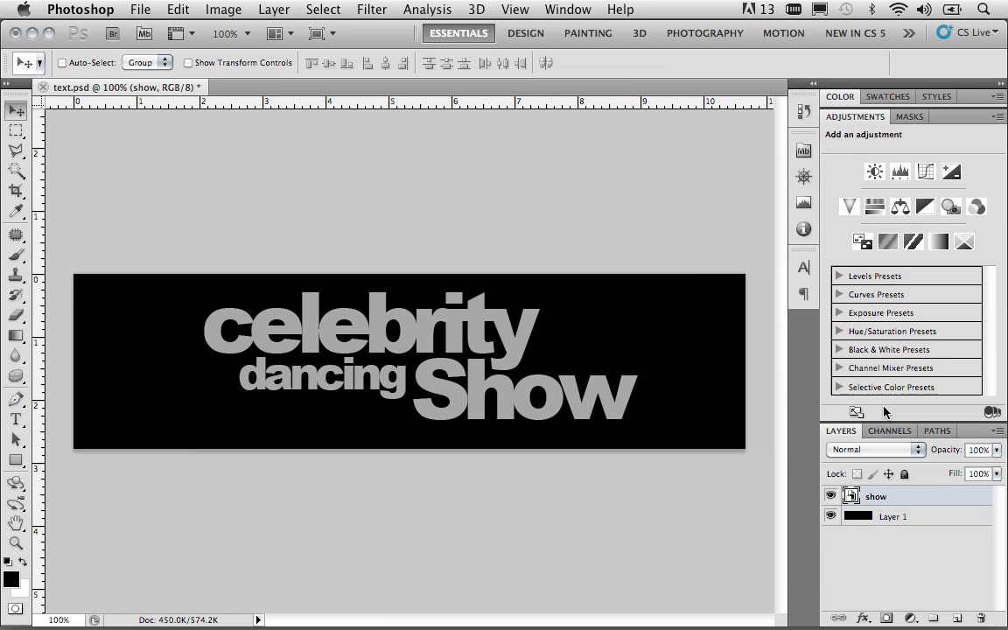
Step: Open the Smart Object's contents to inspect its text layers, and close that document without editing
double_click(850, 496)
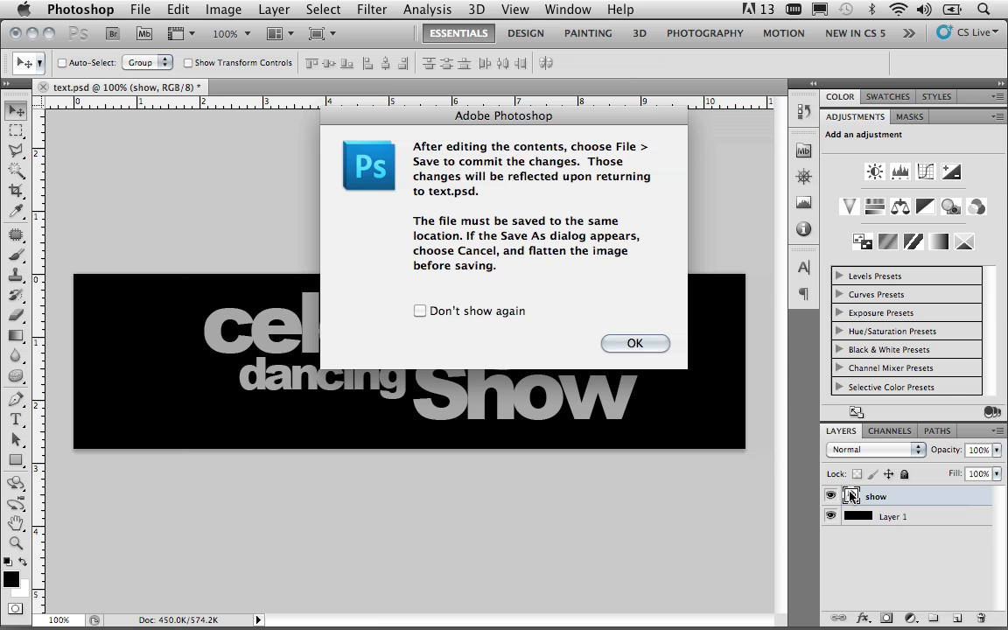
click(637, 343)
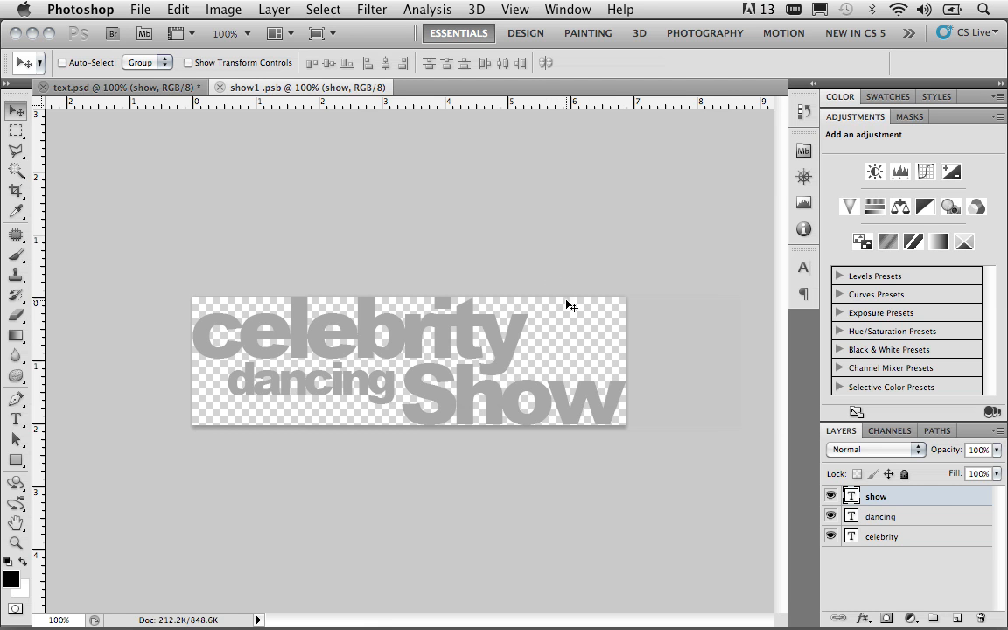
click(221, 86)
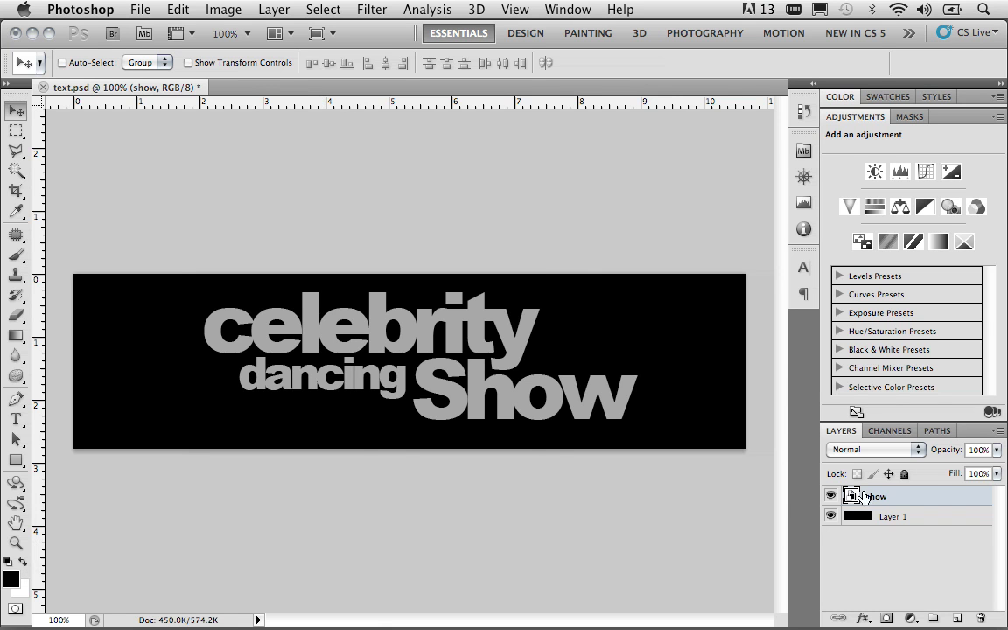
Step: Apply the Halftone Pattern sketch filter to the show Smart Object with Size 2, Contrast 1 and pattern type Dot
click(372, 10)
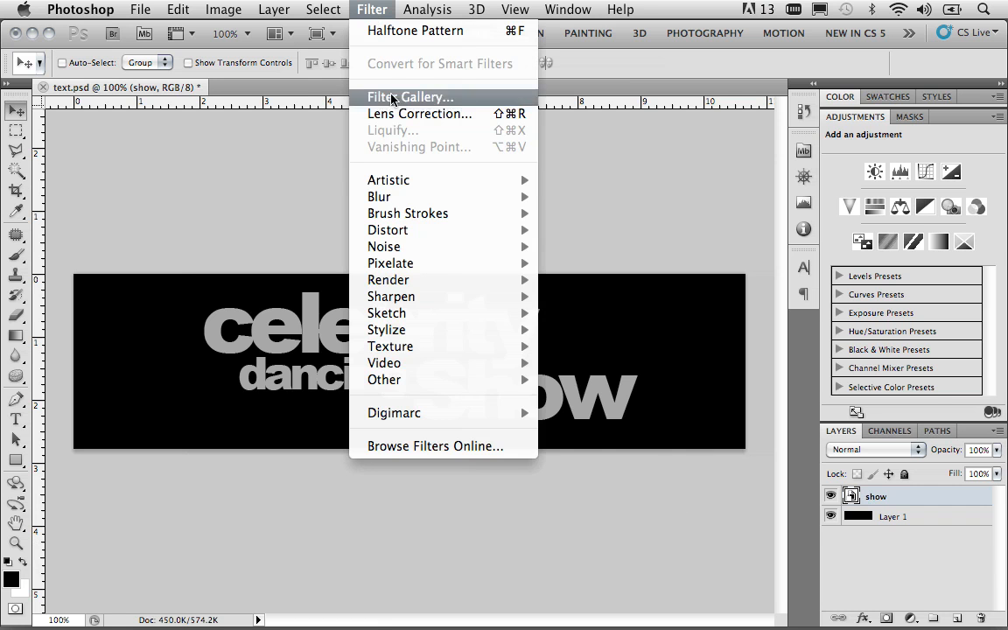
mouse_move(422, 312)
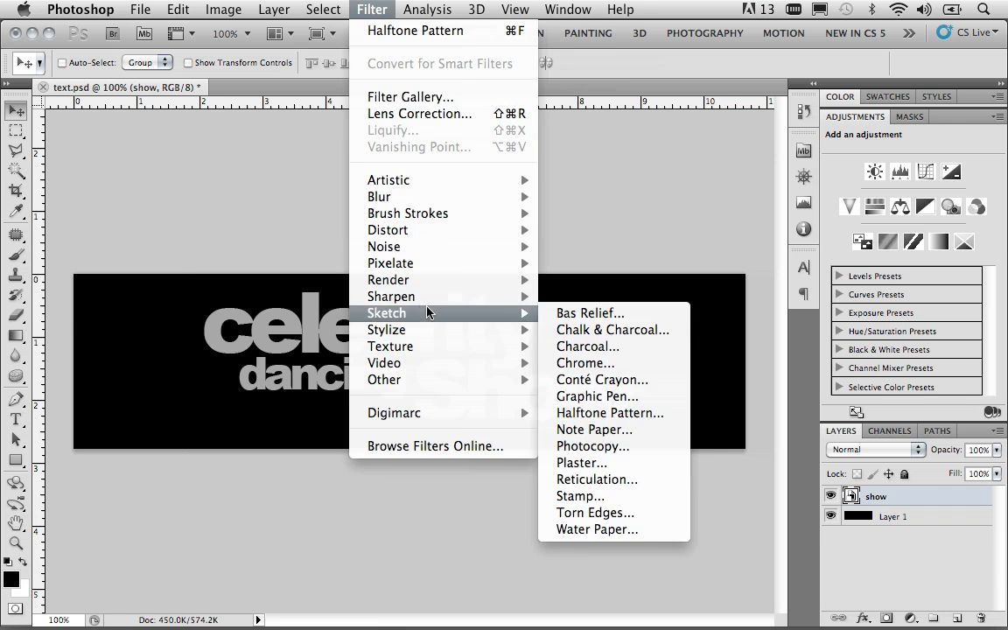
click(588, 413)
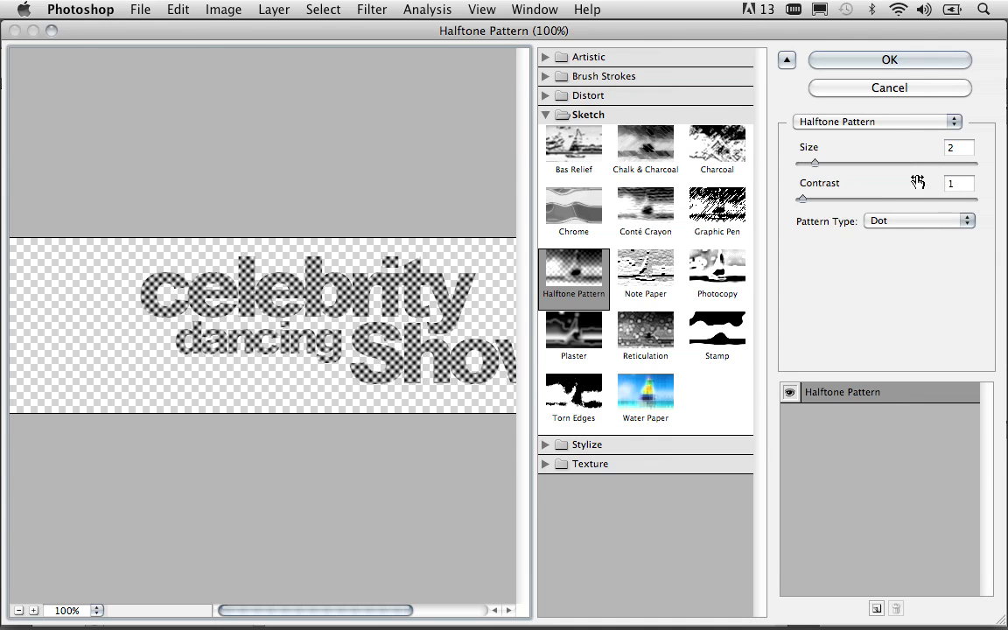
click(891, 66)
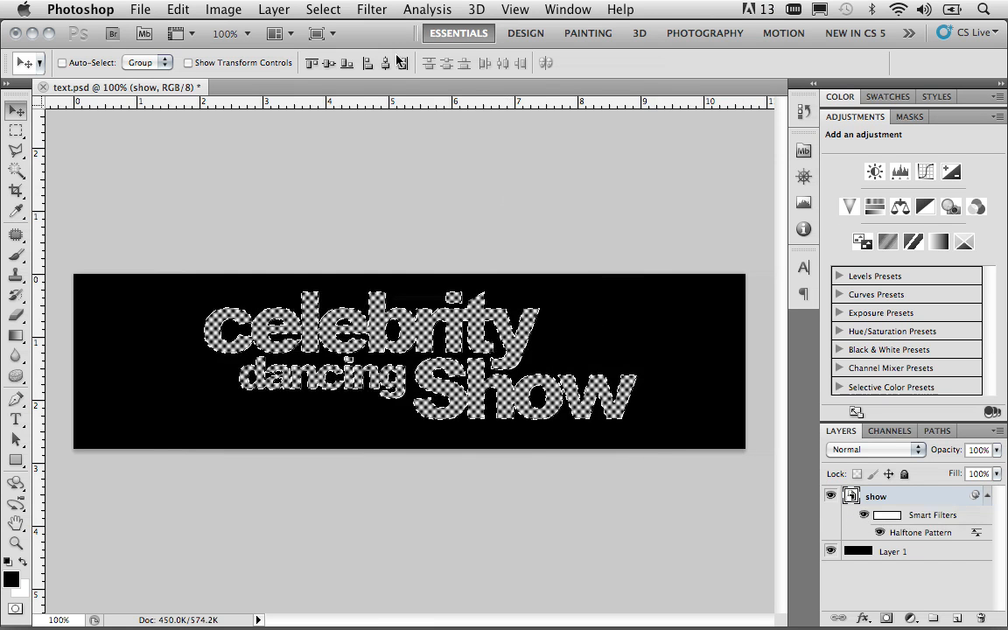
Step: Render Clouds on the show Smart Object and fill its smart filter mask with black outside the lettering
click(372, 9)
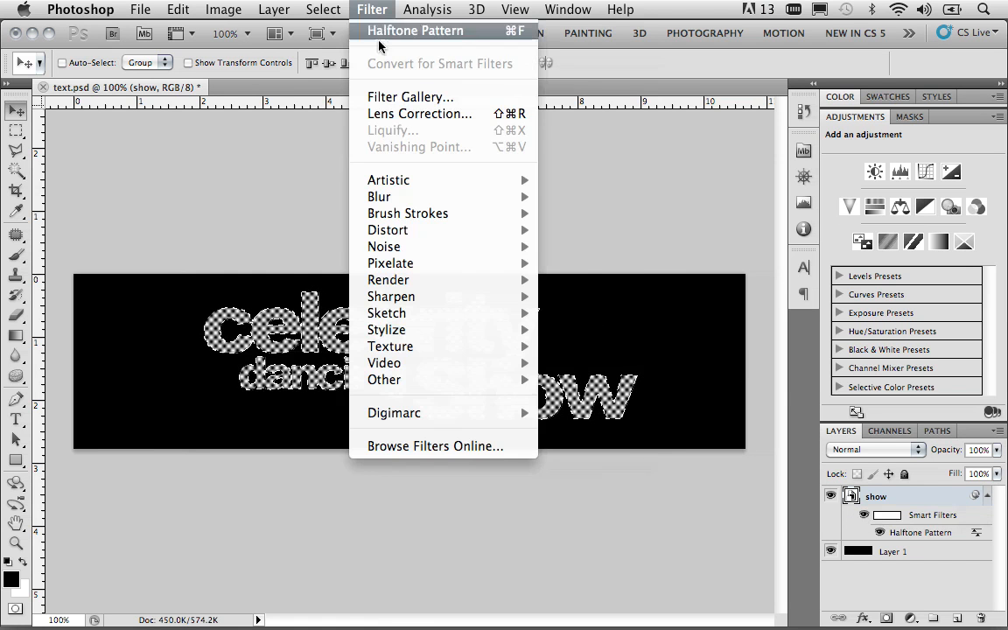
mouse_move(420, 269)
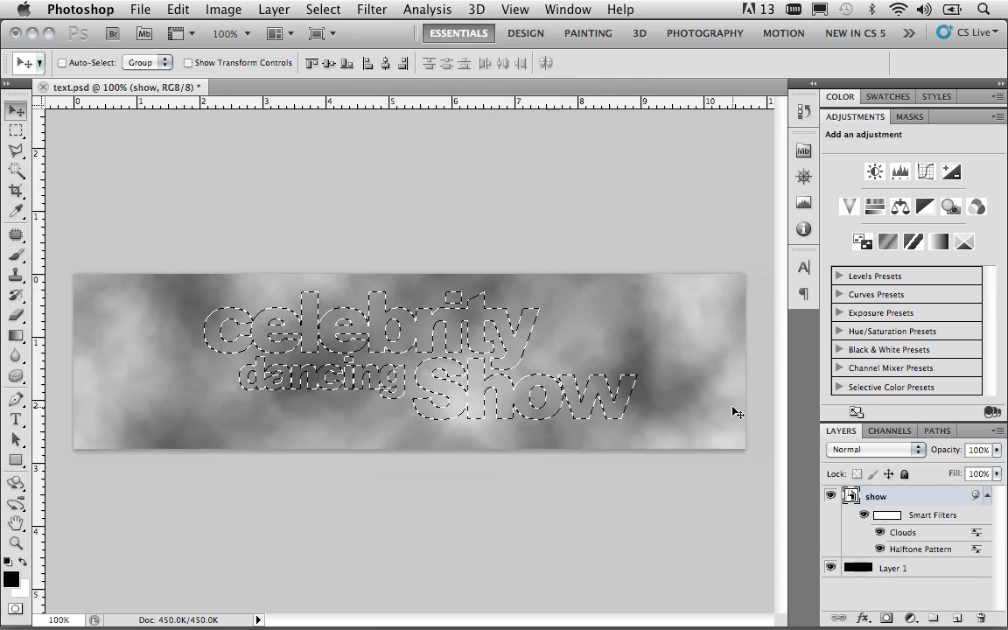
click(898, 516)
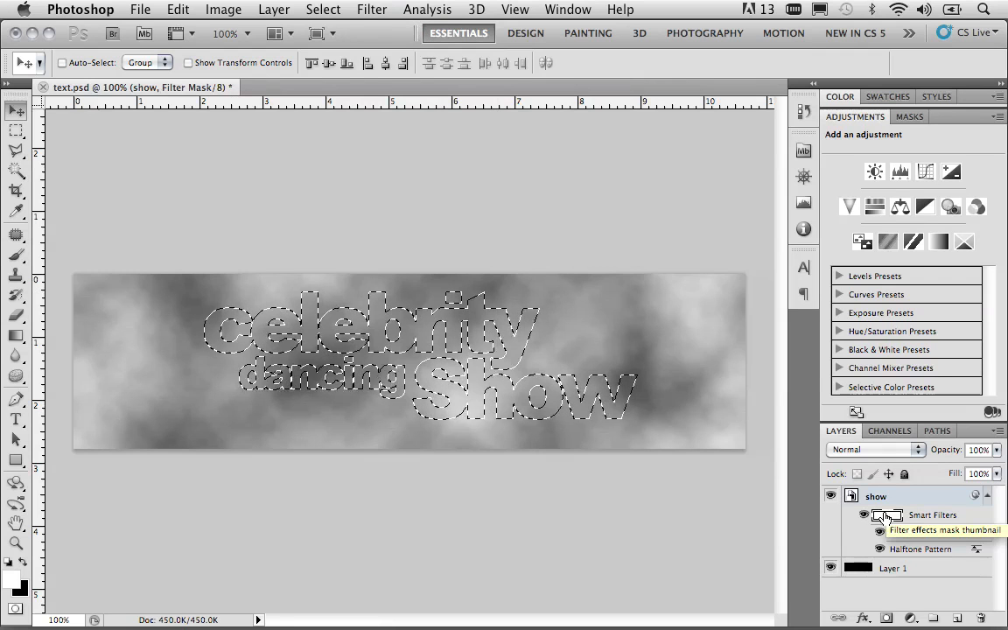
key(super+shift+i)
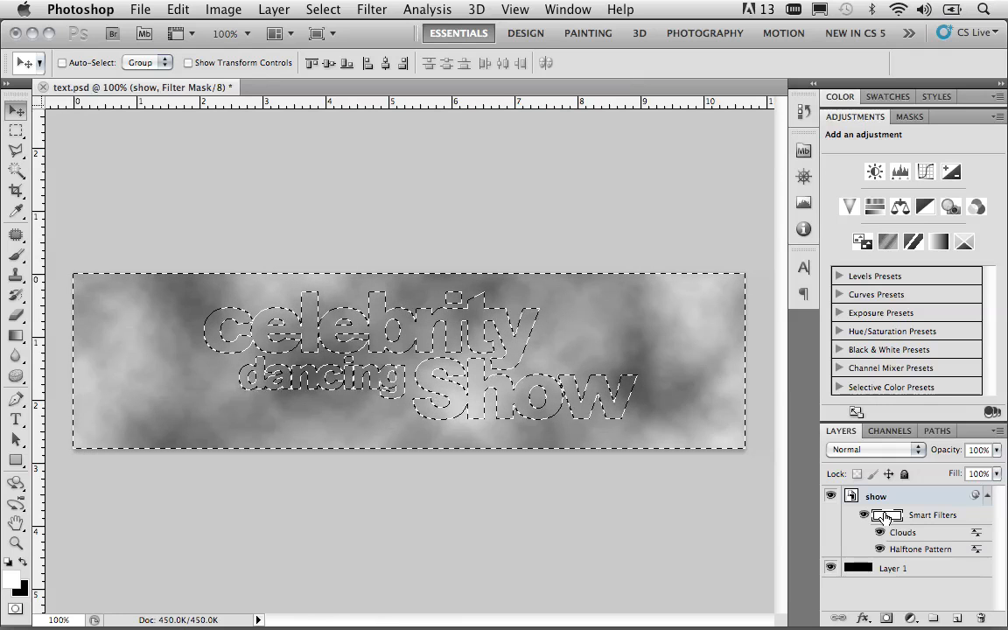
key(BackSpace)
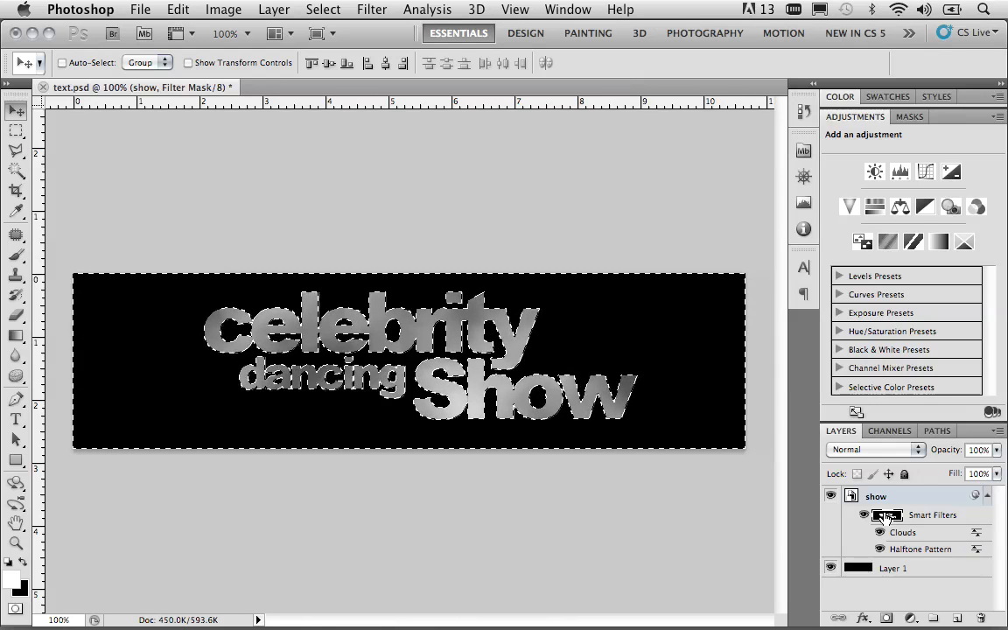
key(super+d)
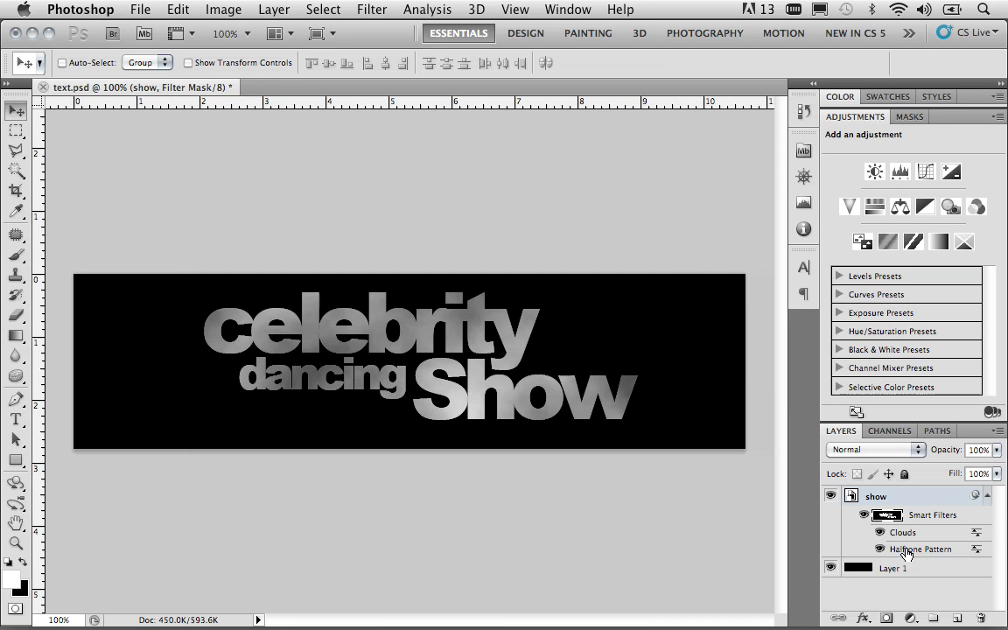
Step: Review the Halftone Pattern smart filter's settings without changing them
double_click(901, 552)
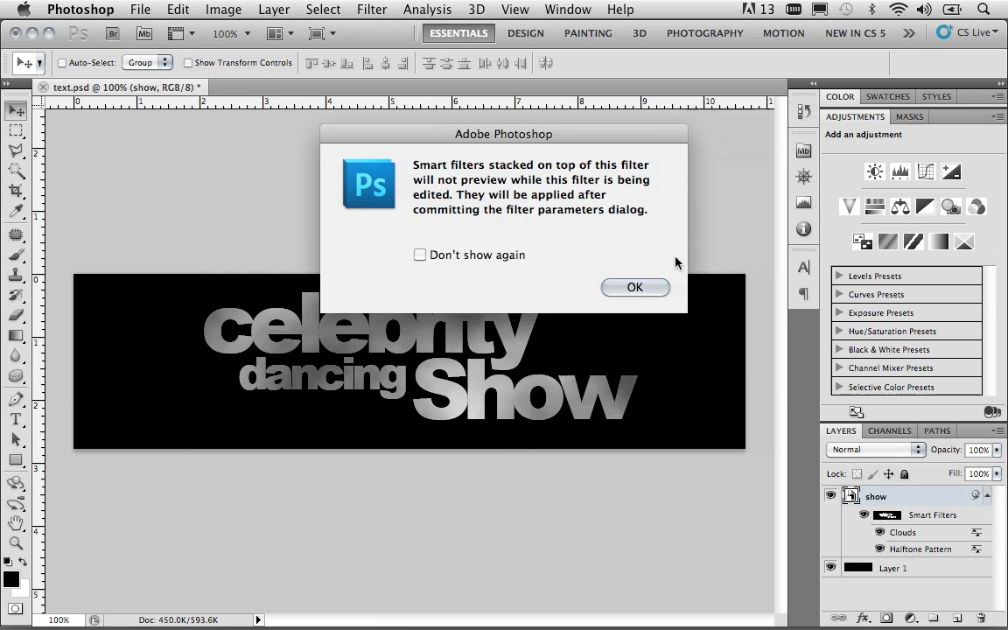
click(637, 290)
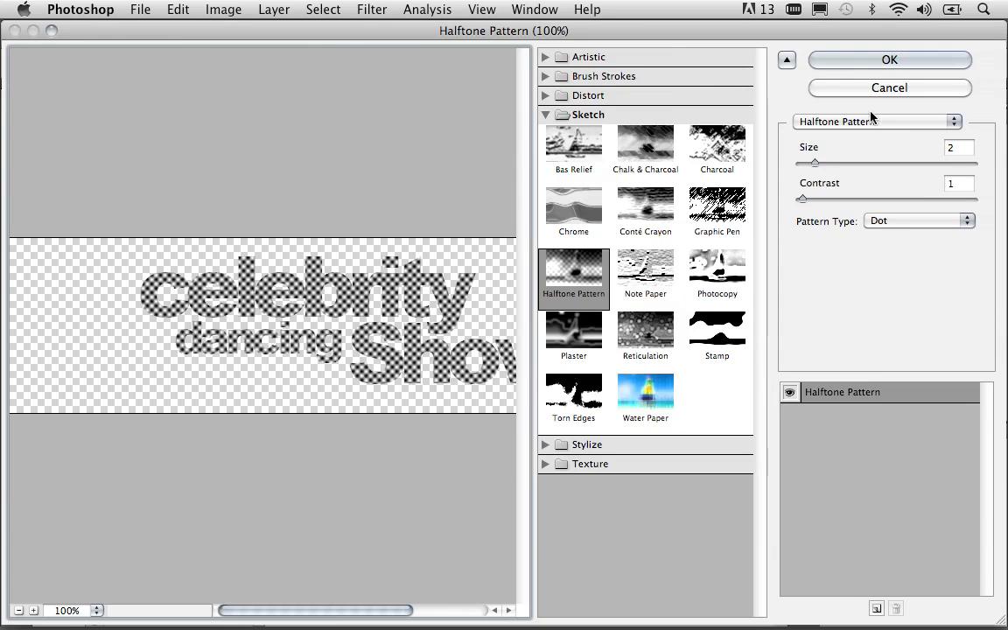
click(884, 89)
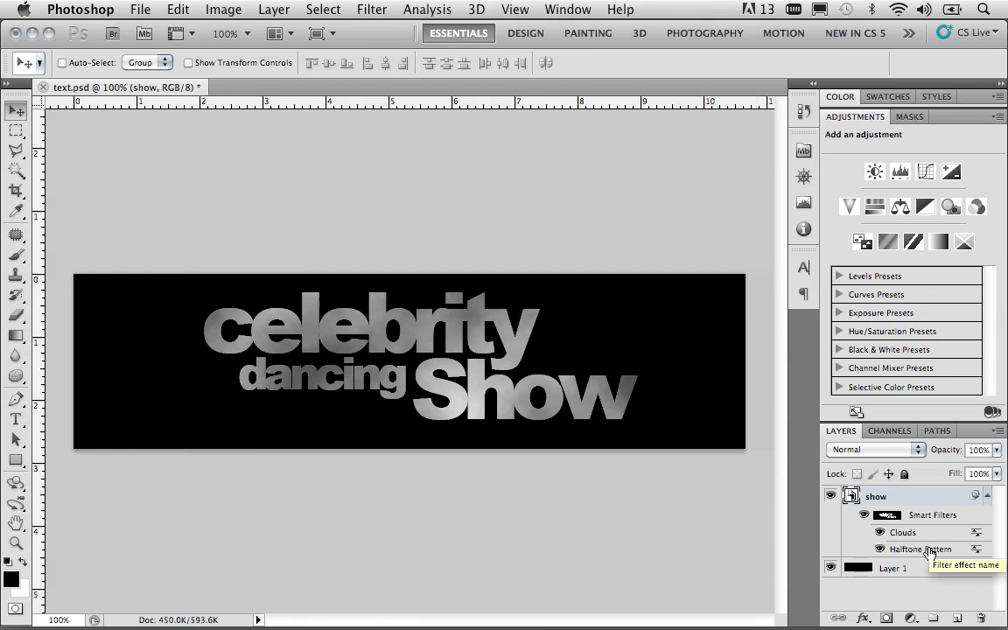
Step: Move the Halftone Pattern filter above Clouds and set its blending to Hard Light at 50% opacity
drag(928, 550, 929, 525)
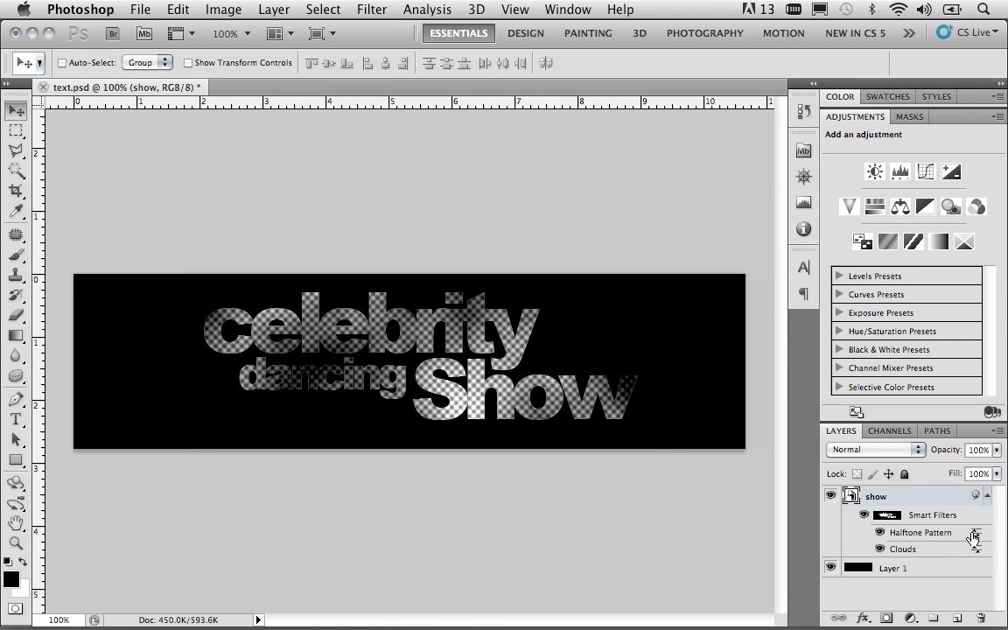
double_click(973, 536)
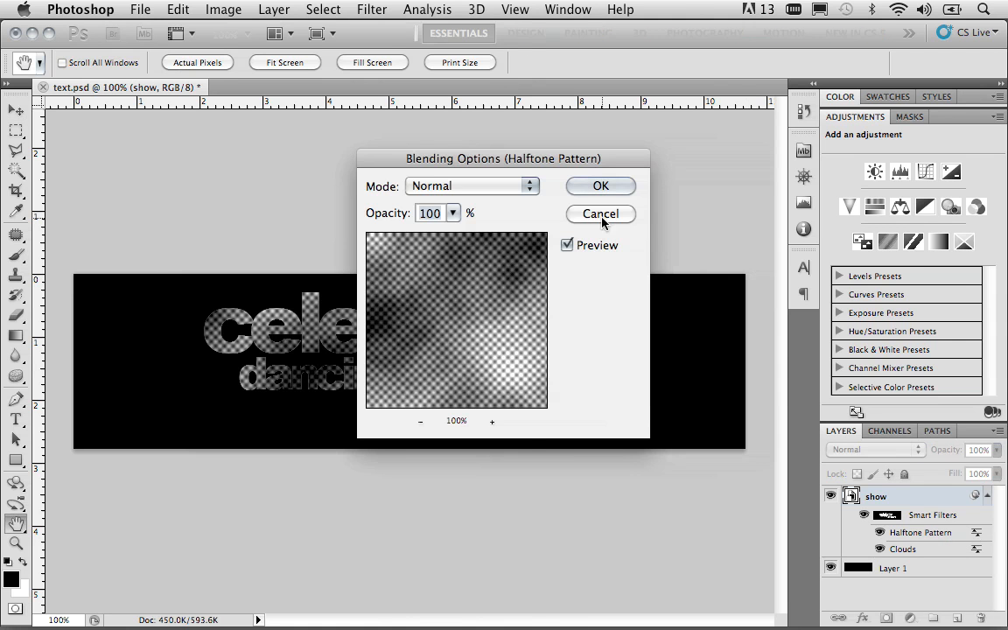
click(511, 186)
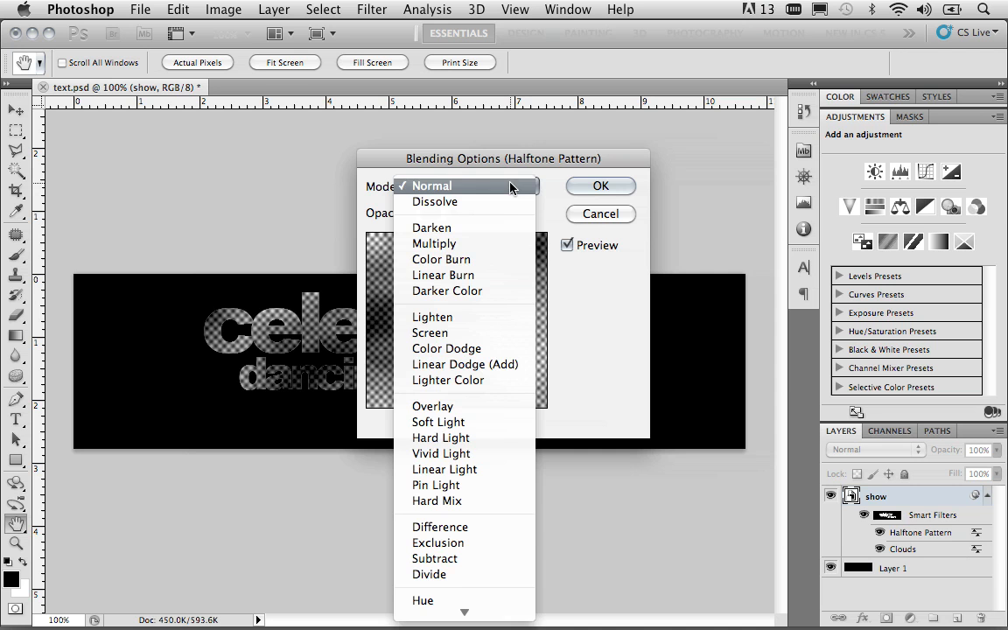
click(498, 439)
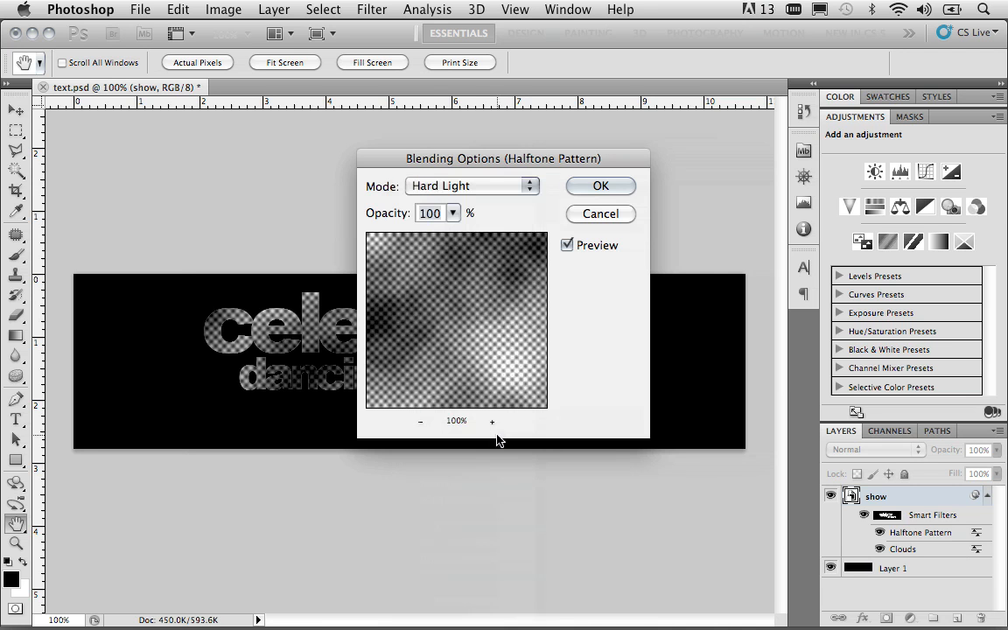
double_click(442, 213)
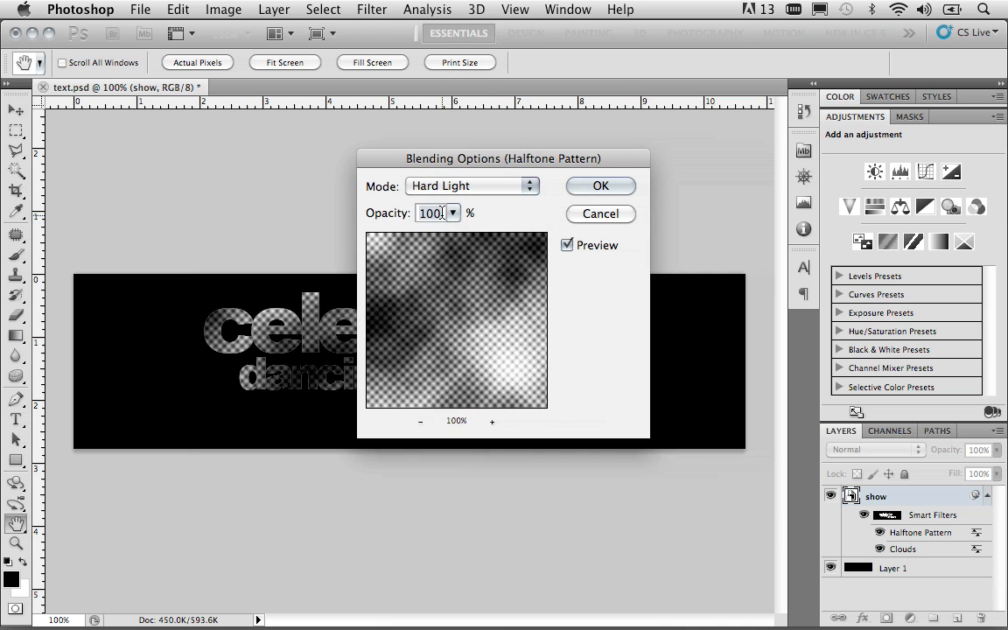
text(50)
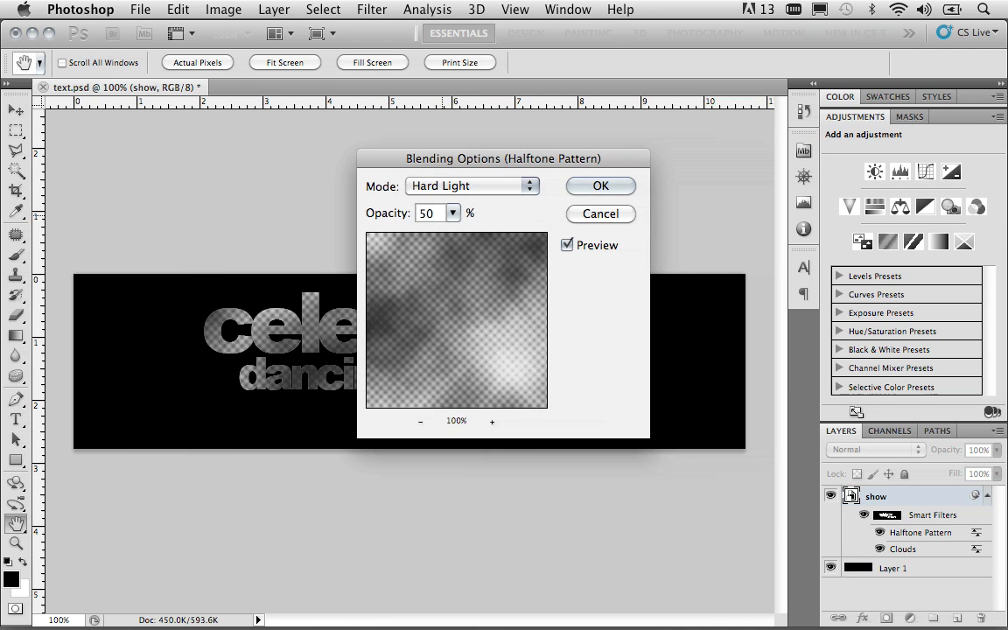
click(592, 187)
key(v)
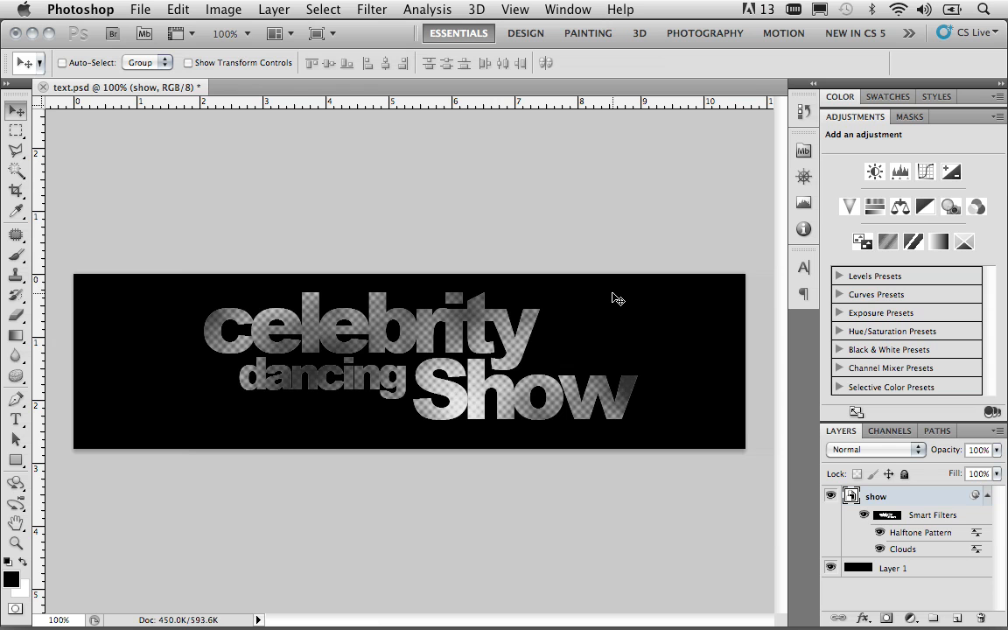
Step: Re-render the Clouds smart filter several times for a different cloud pattern, turning off its stacked-filter warning
double_click(913, 551)
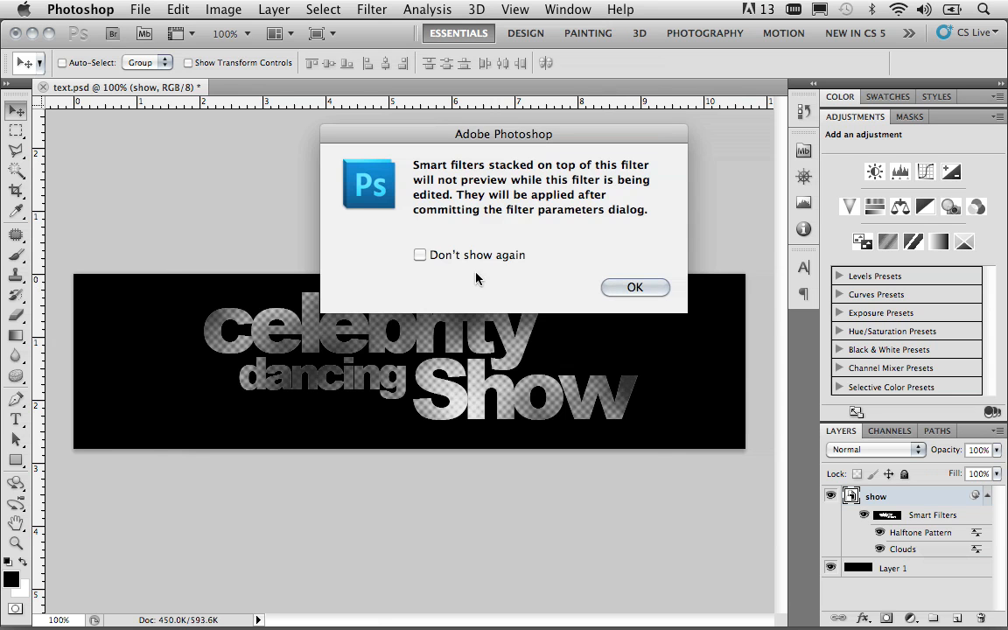
click(420, 254)
click(620, 290)
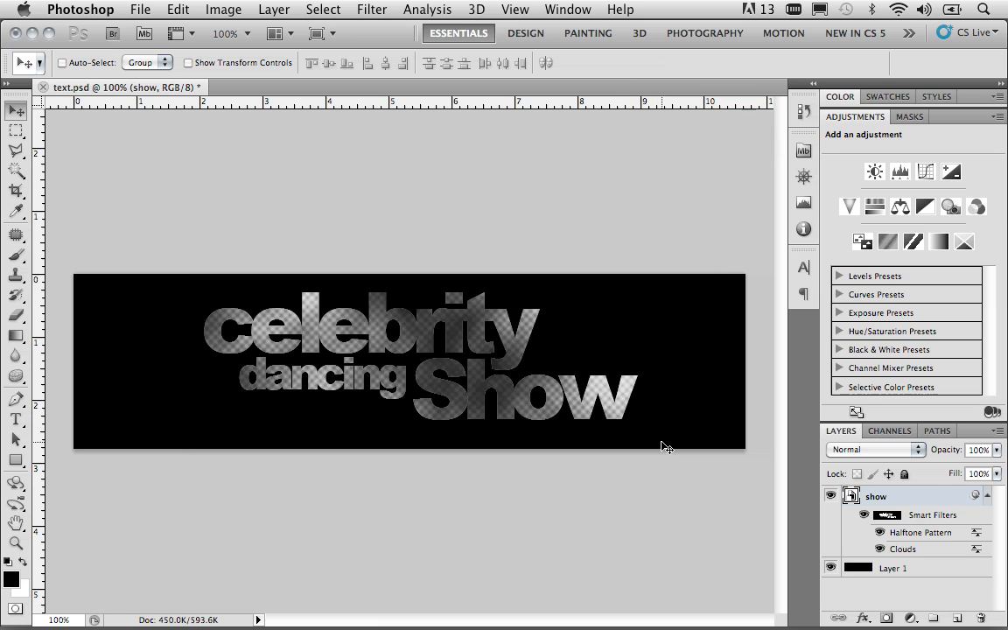
double_click(913, 555)
double_click(913, 555)
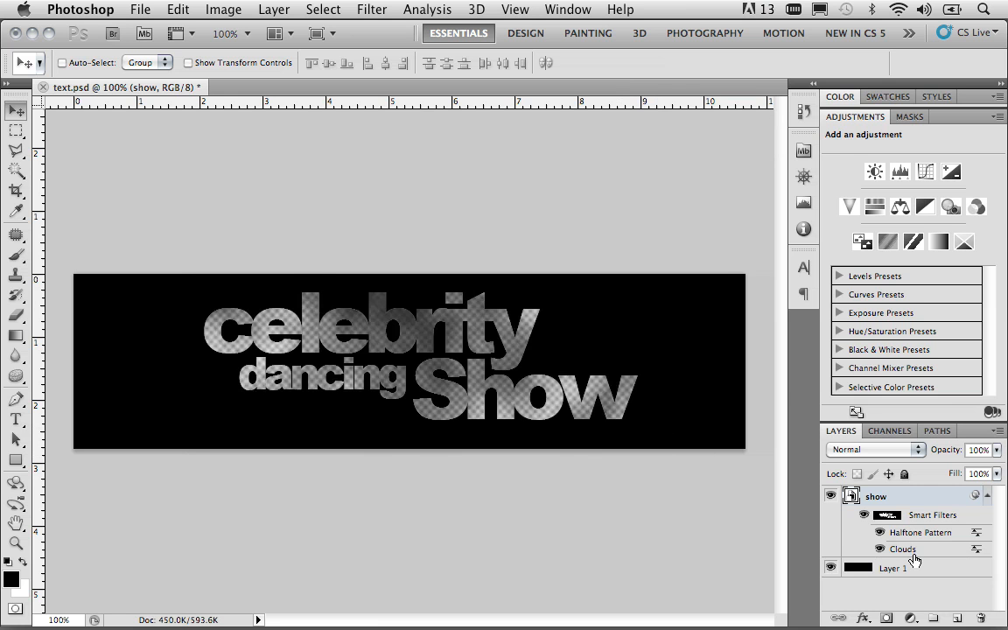
double_click(913, 554)
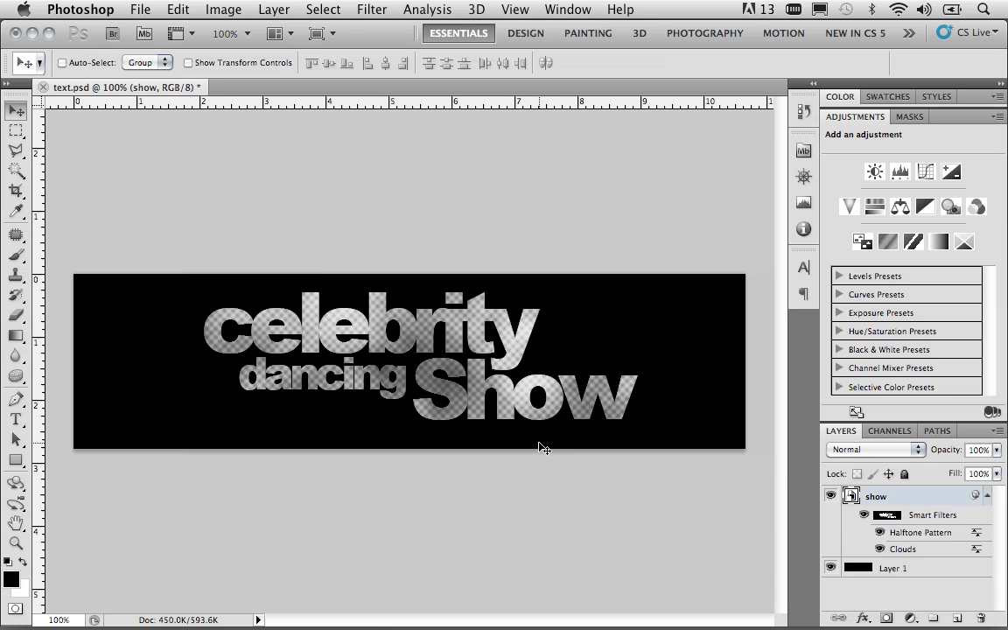
Step: Add a Hue/Saturation adjustment layer above the show layer with Colorize enabled, Hue 28 and Saturation 62
super+click(887, 516)
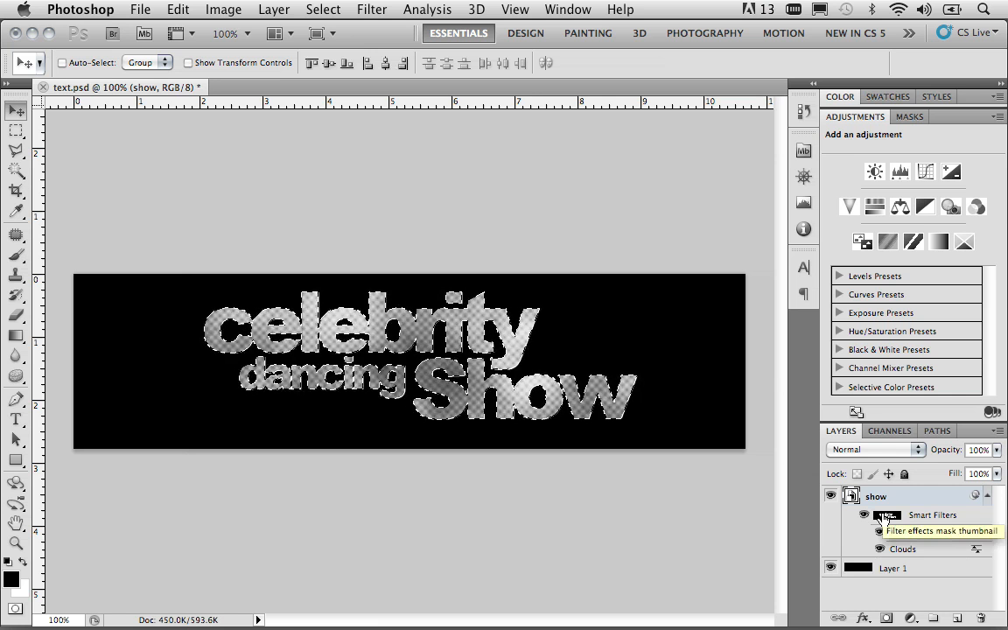
click(911, 618)
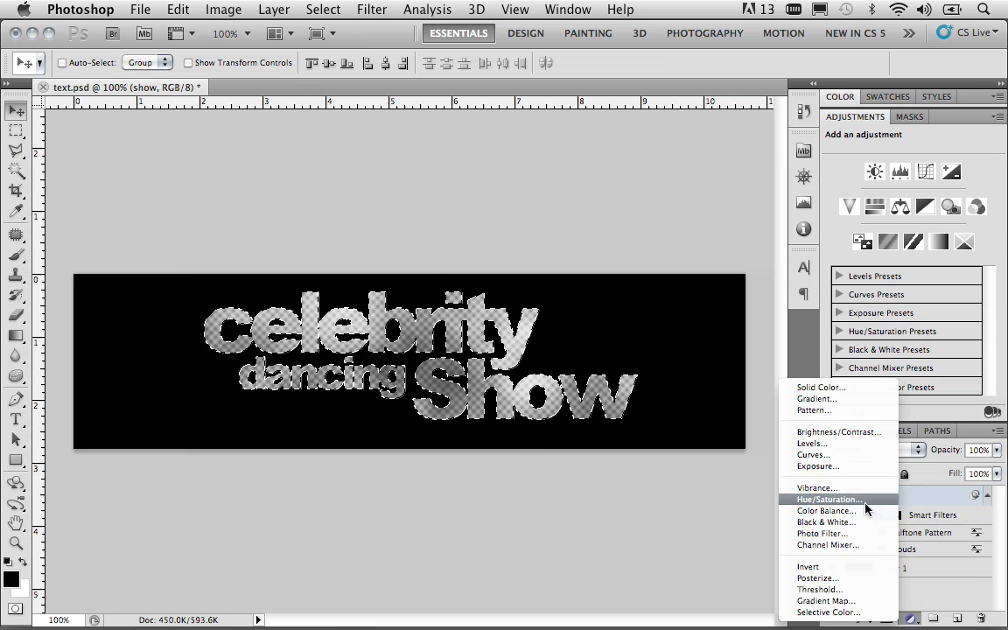
click(865, 498)
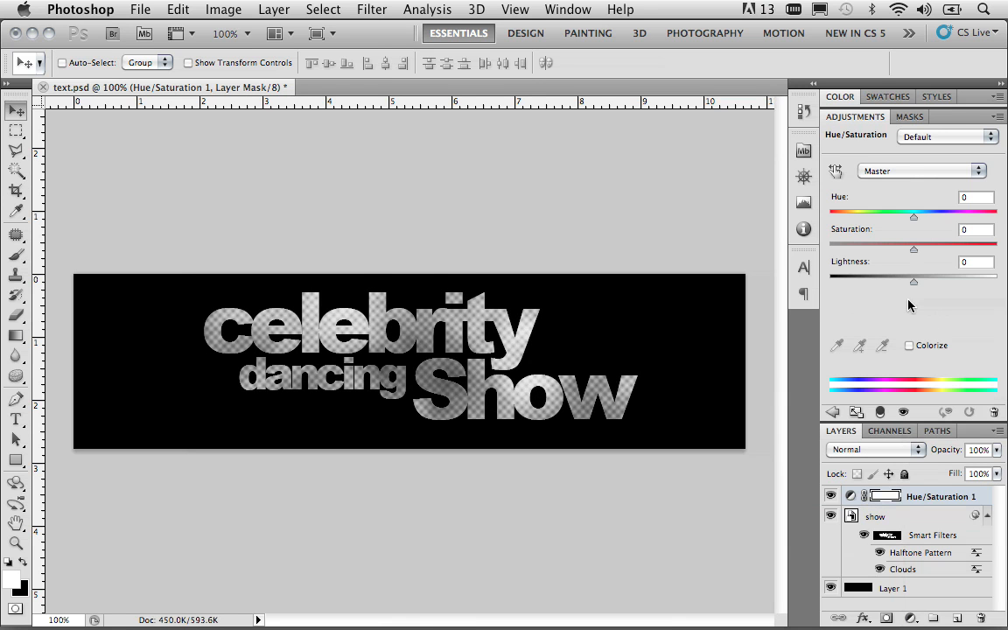
click(909, 345)
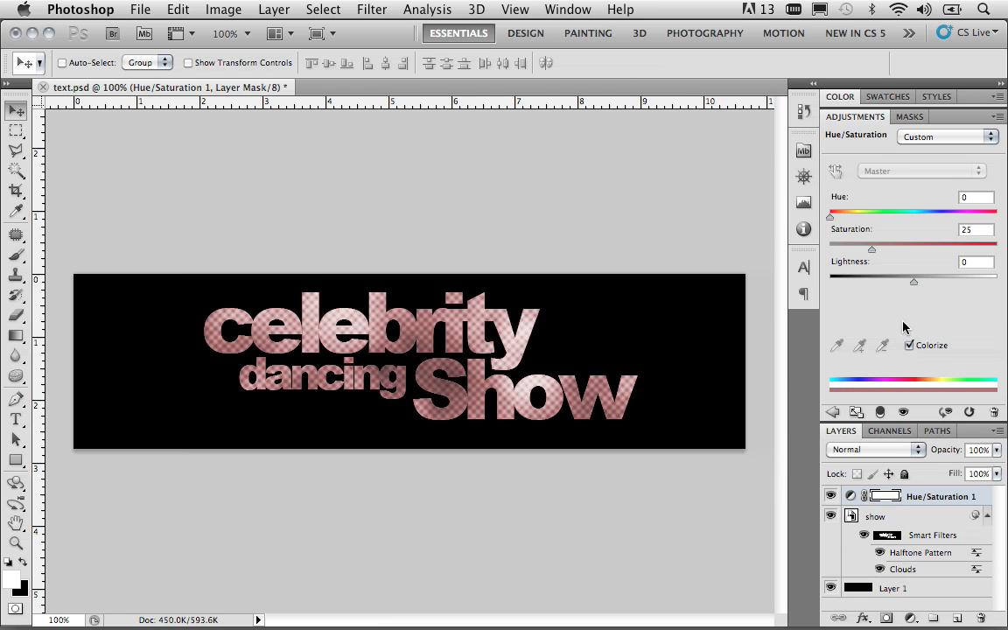
drag(830, 219, 932, 252)
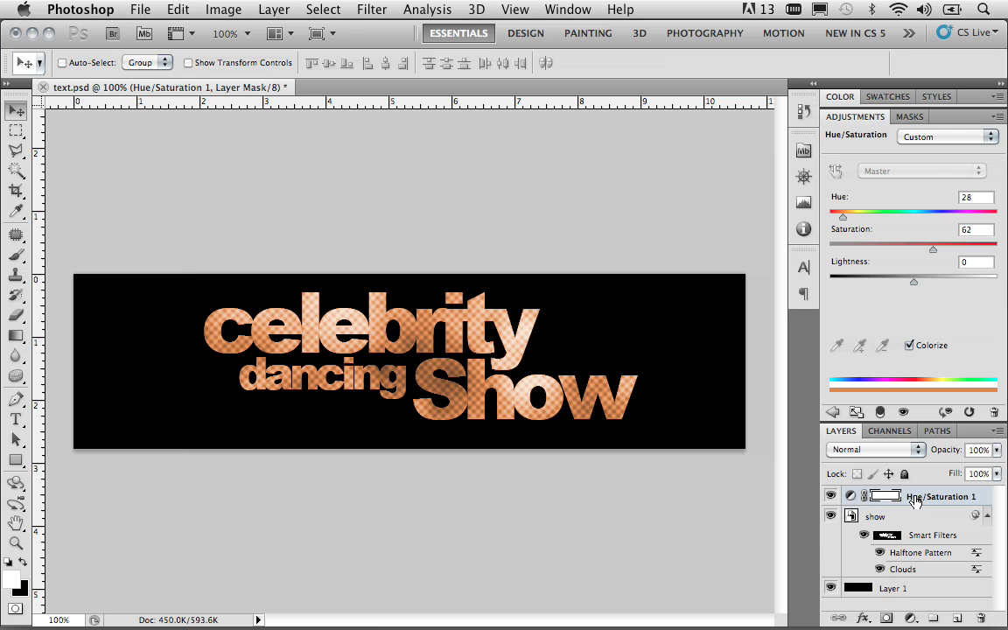
Step: Set the Hue/Saturation adjustment layer's blend mode to Vivid Light
click(909, 454)
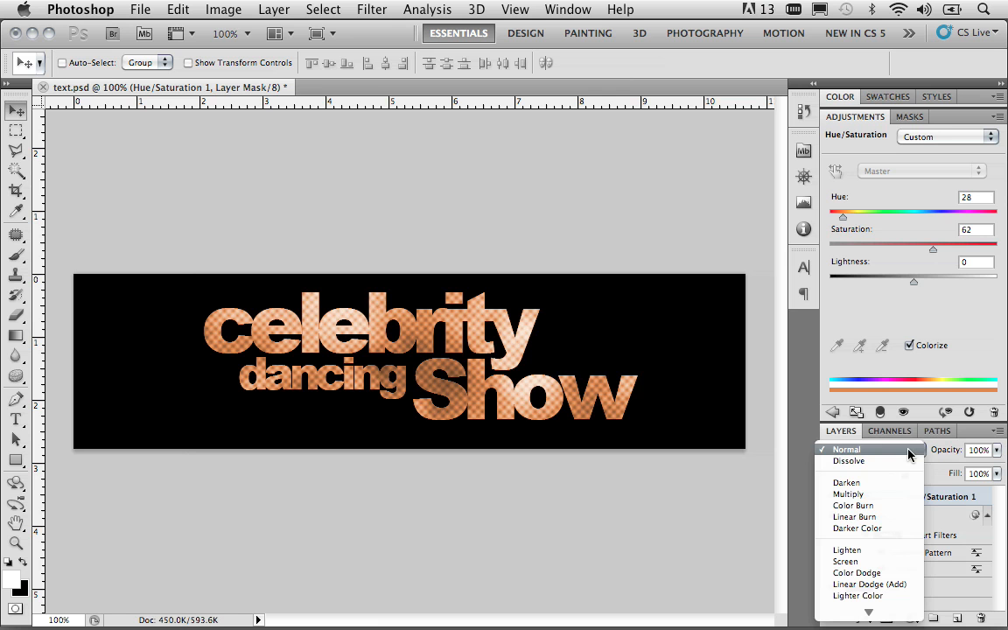
scroll(881, 507, down, 5)
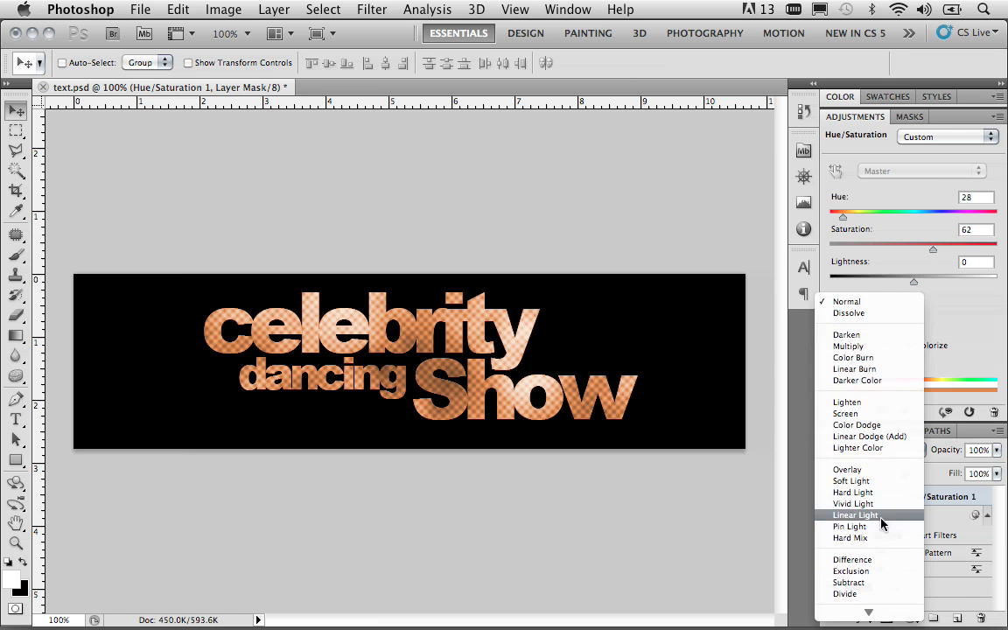
click(881, 513)
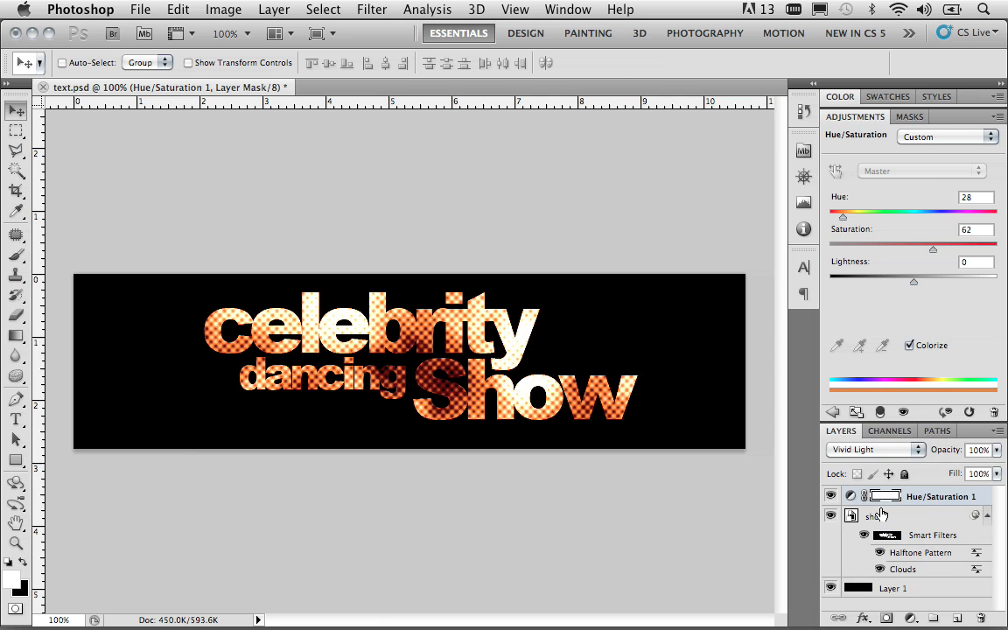
Step: Set the blending opacity of the show layer's Clouds smart filter to 60%
click(905, 576)
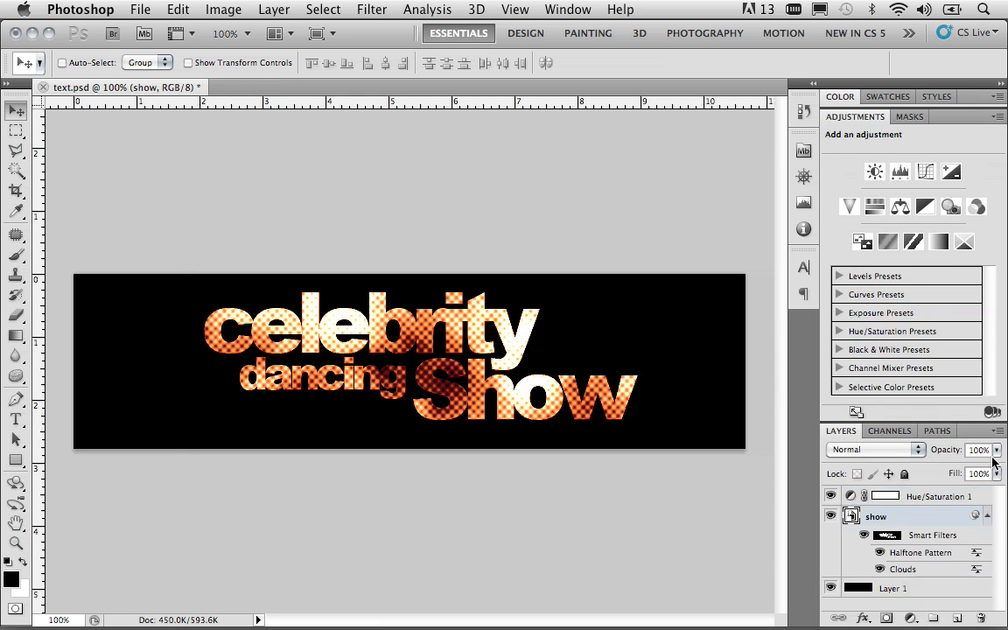
double_click(973, 570)
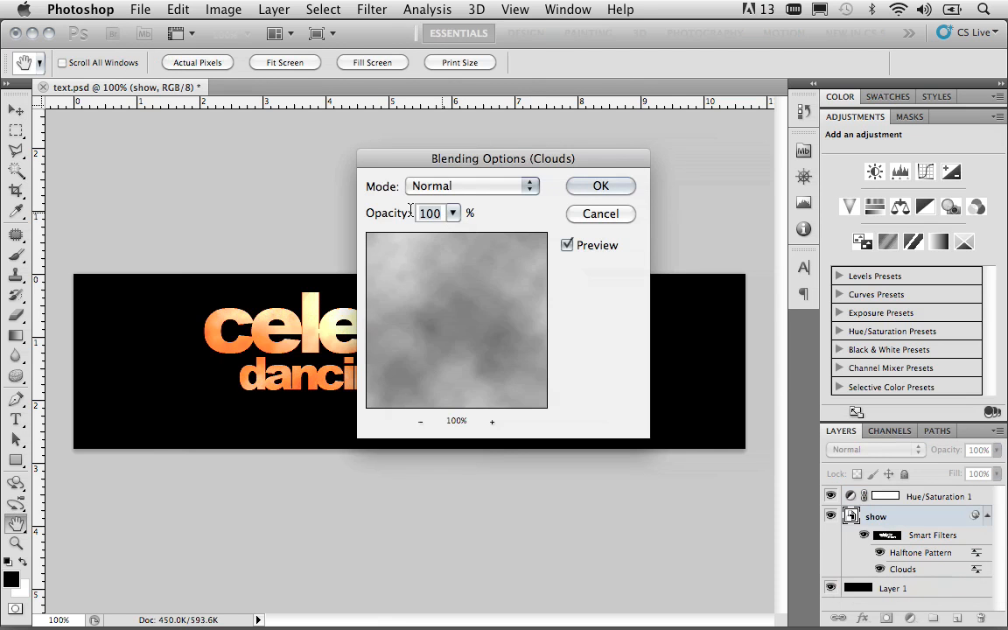
text(60)
key(Return)
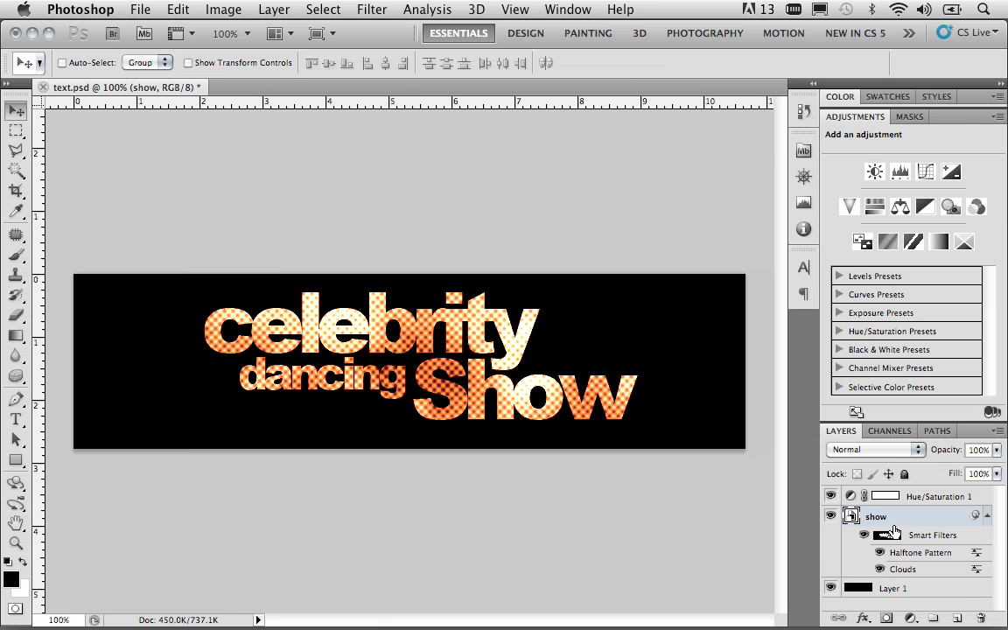
Step: Add a Bevel and Emboss style to the show layer with size 1 px, global light off, angle -54° and altitude 0°
click(863, 619)
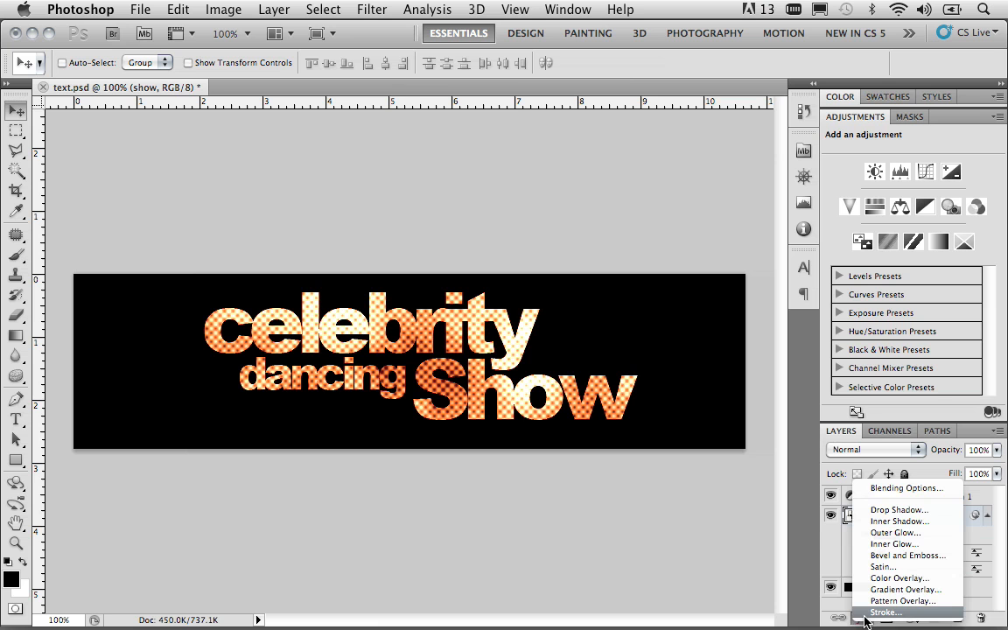
click(885, 556)
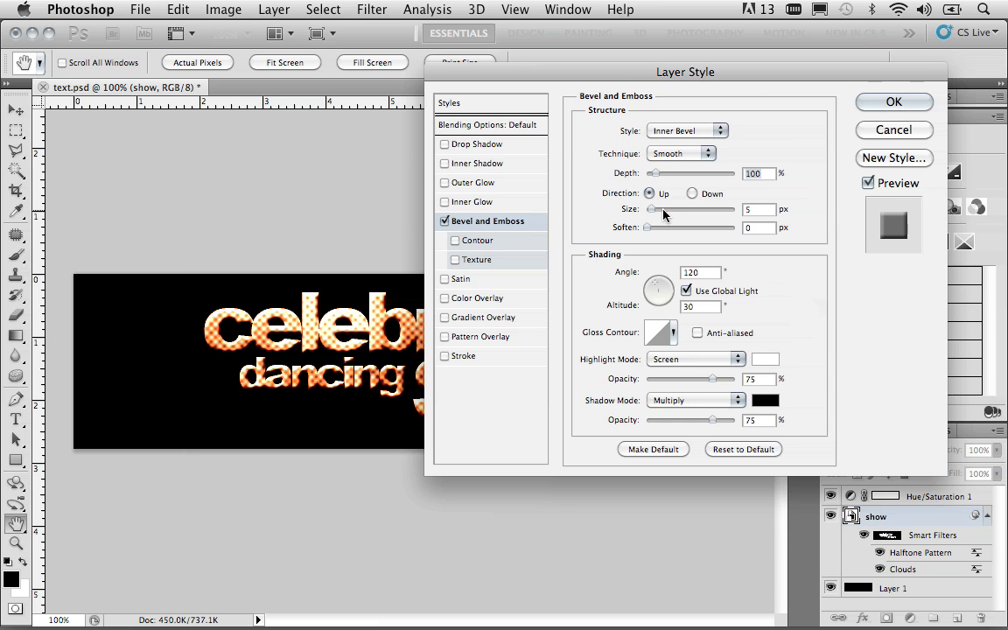
drag(652, 209, 646, 212)
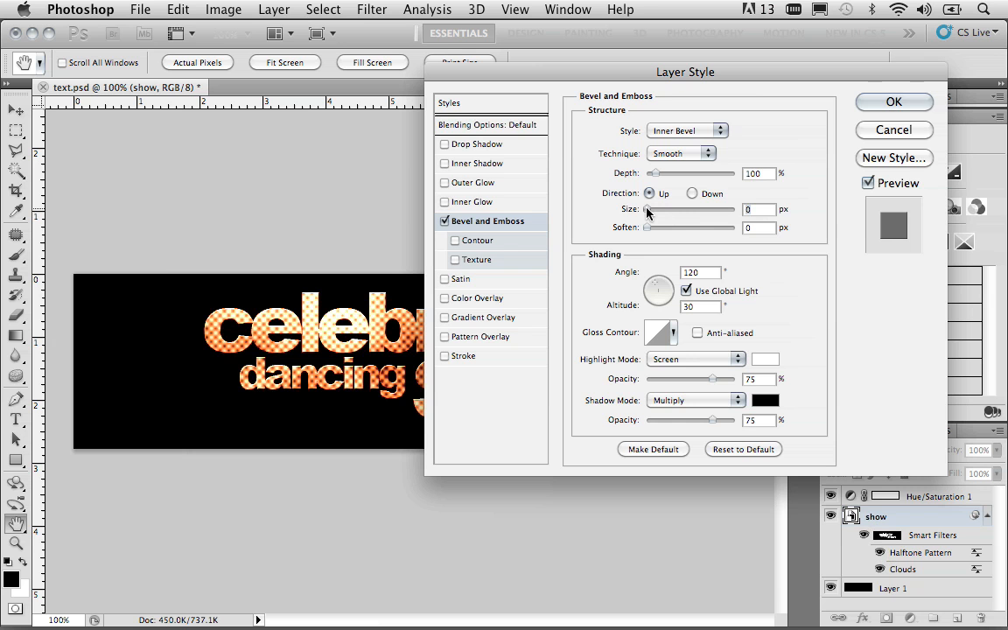
drag(647, 212, 648, 214)
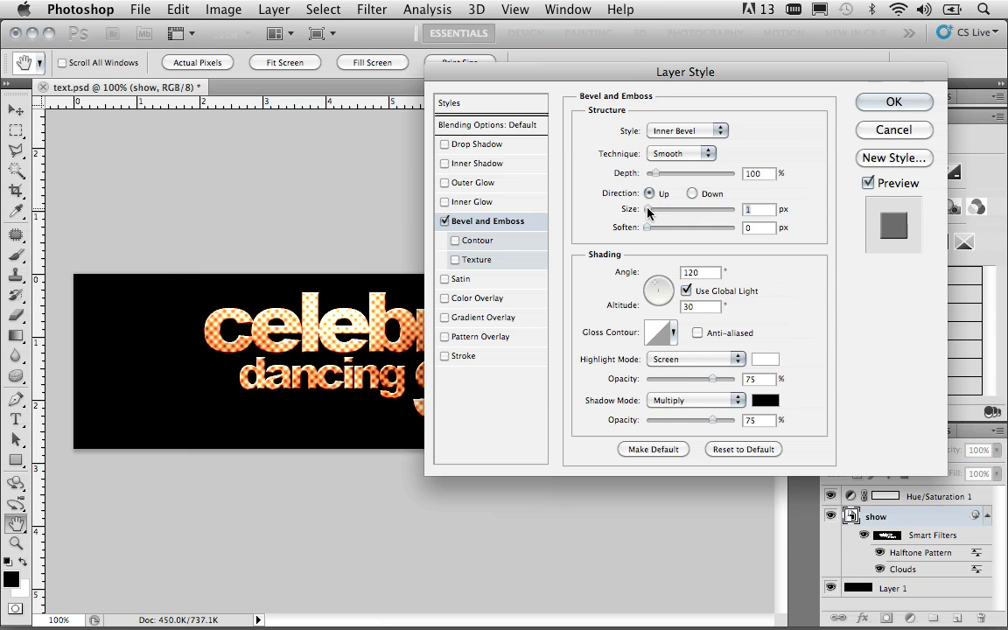
click(686, 291)
mouse_move(659, 290)
mouse_down()
mouse_move(674, 290)
mouse_move(670, 306)
mouse_up()
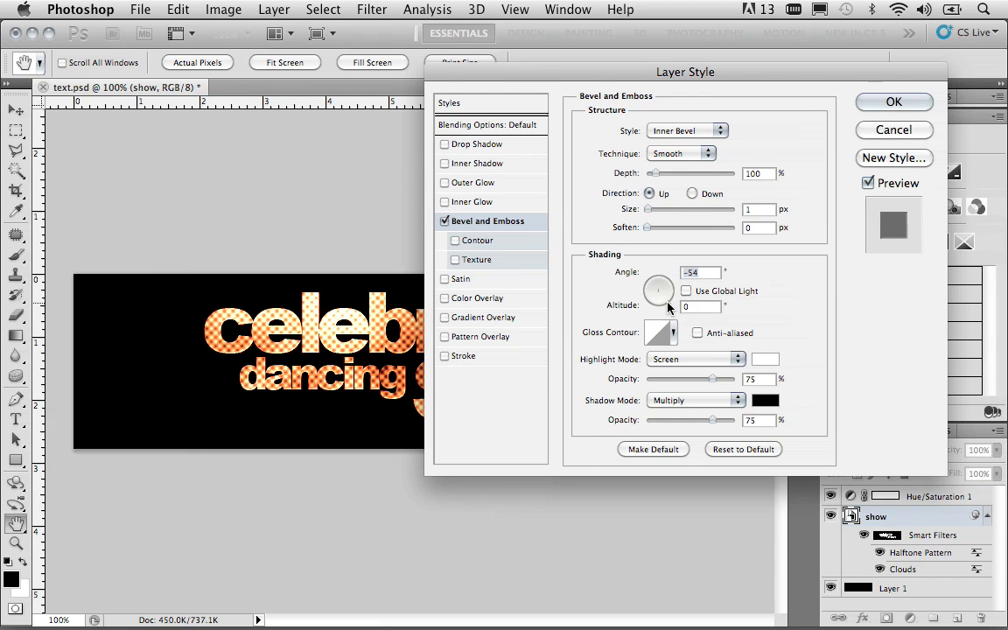
Step: Try an Inner Shadow on the title and remove it, set the bevel depth to 11%, and apply the layer style
drag(530, 70, 715, 81)
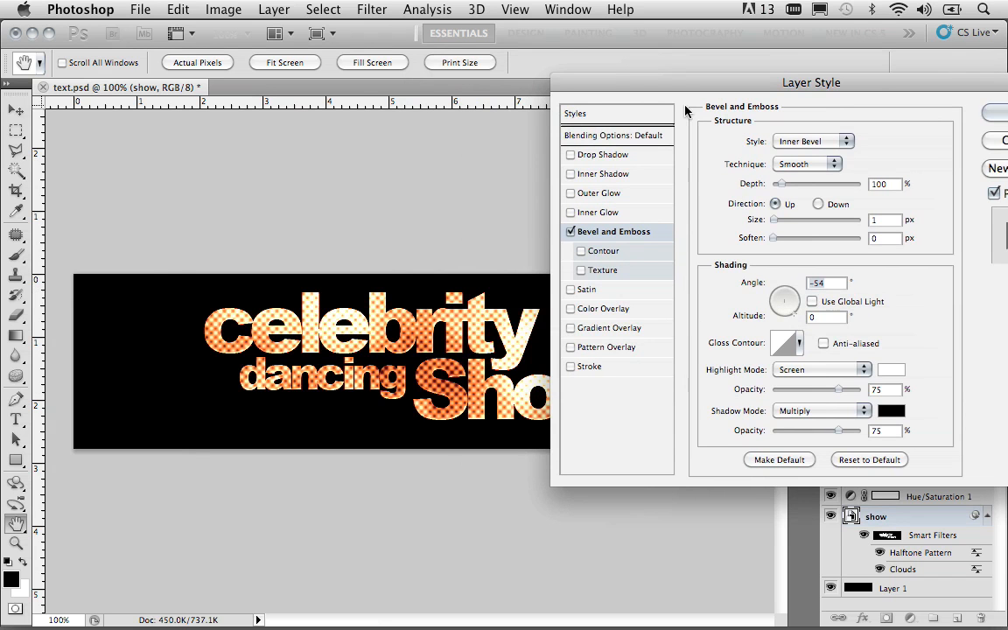
click(570, 174)
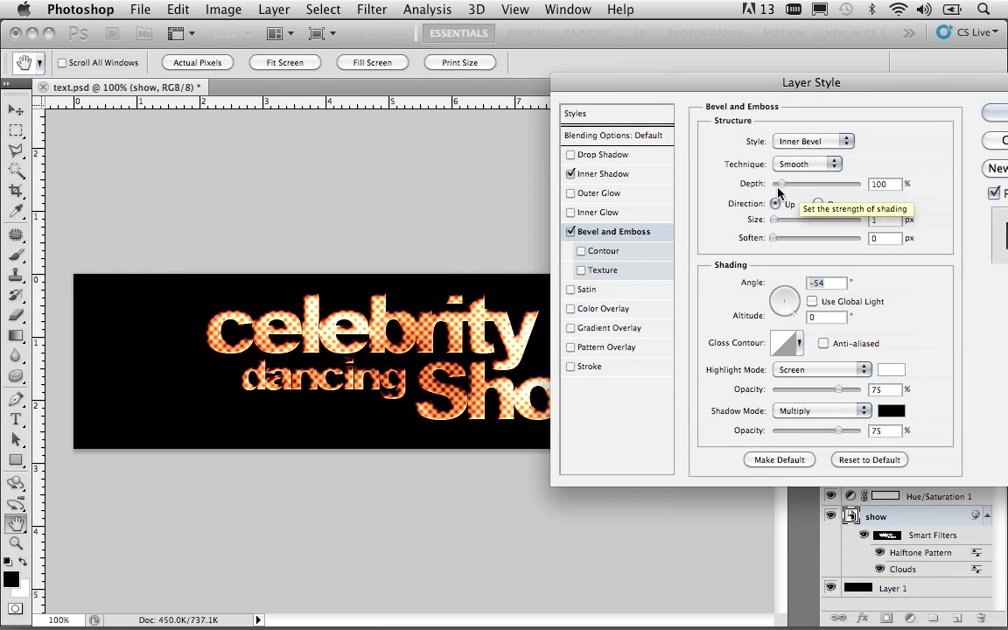
drag(782, 185, 773, 187)
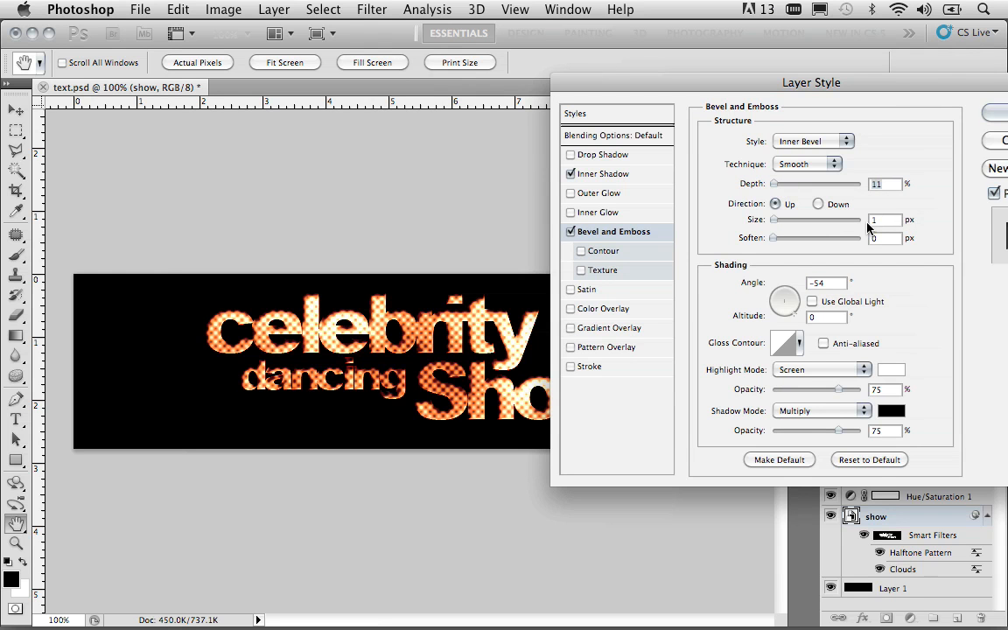
click(570, 174)
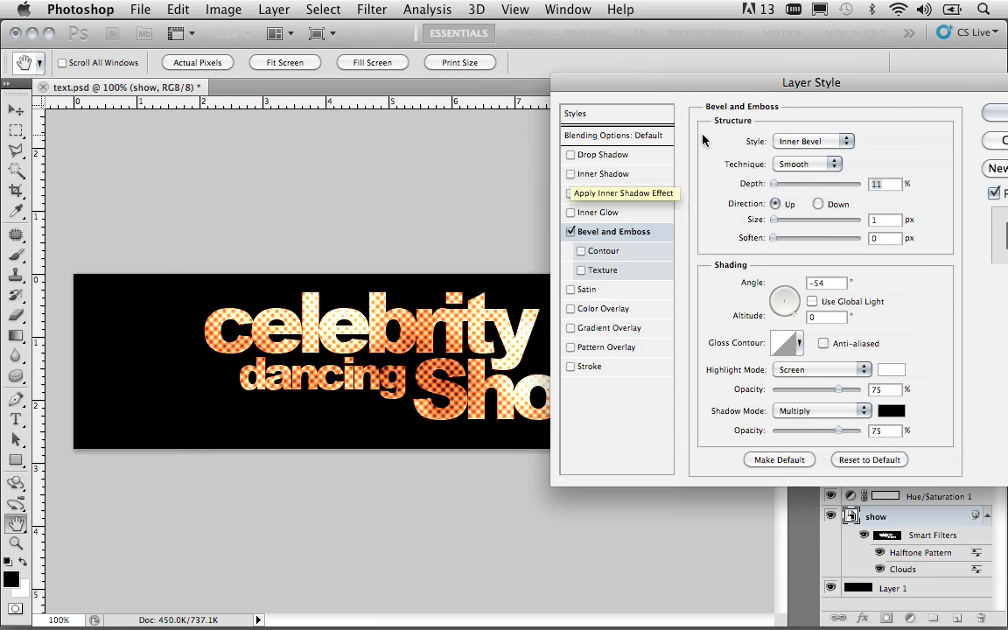
drag(770, 87, 606, 114)
click(831, 140)
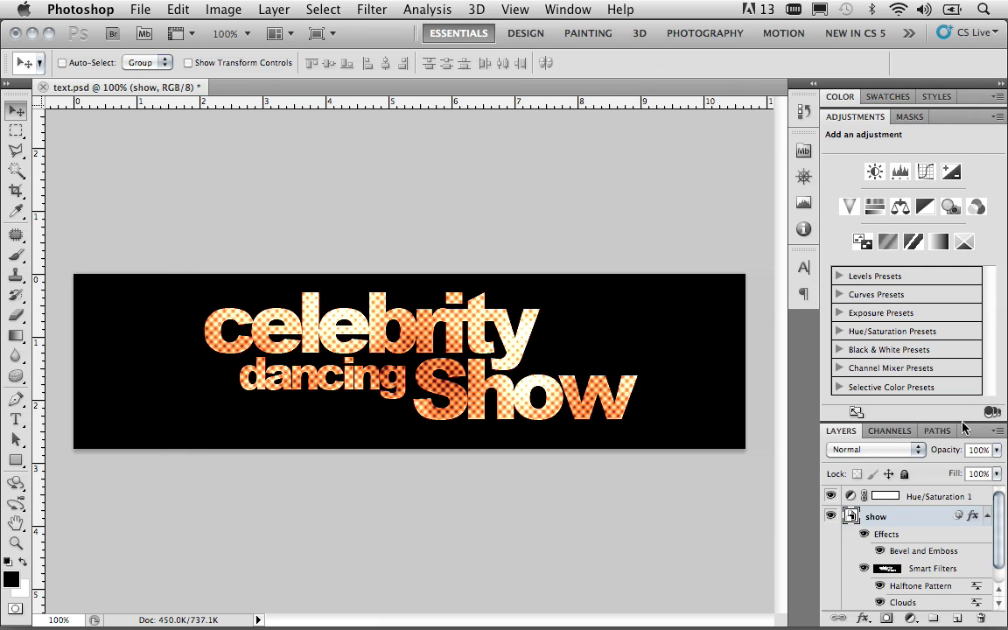
Step: Load the RGB composite channel as a selection of the title's bright areas and return to the layers
click(891, 431)
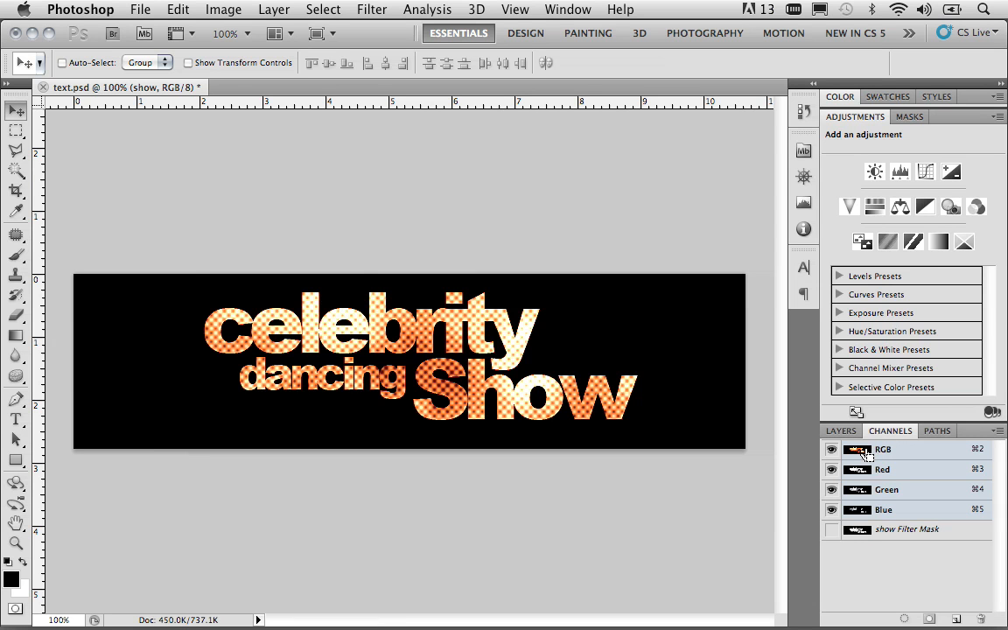
super+click(862, 452)
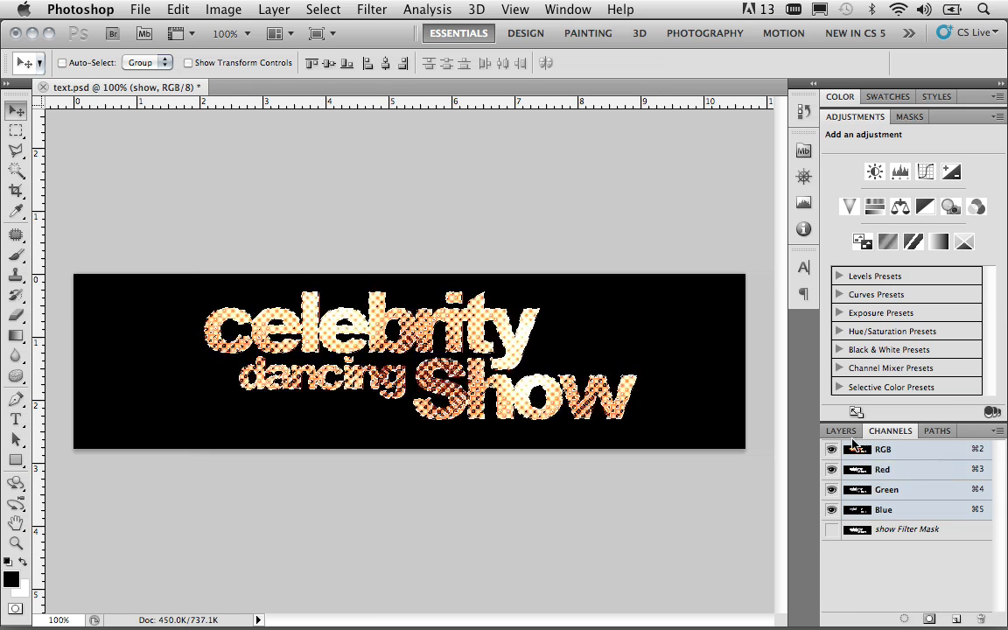
click(845, 434)
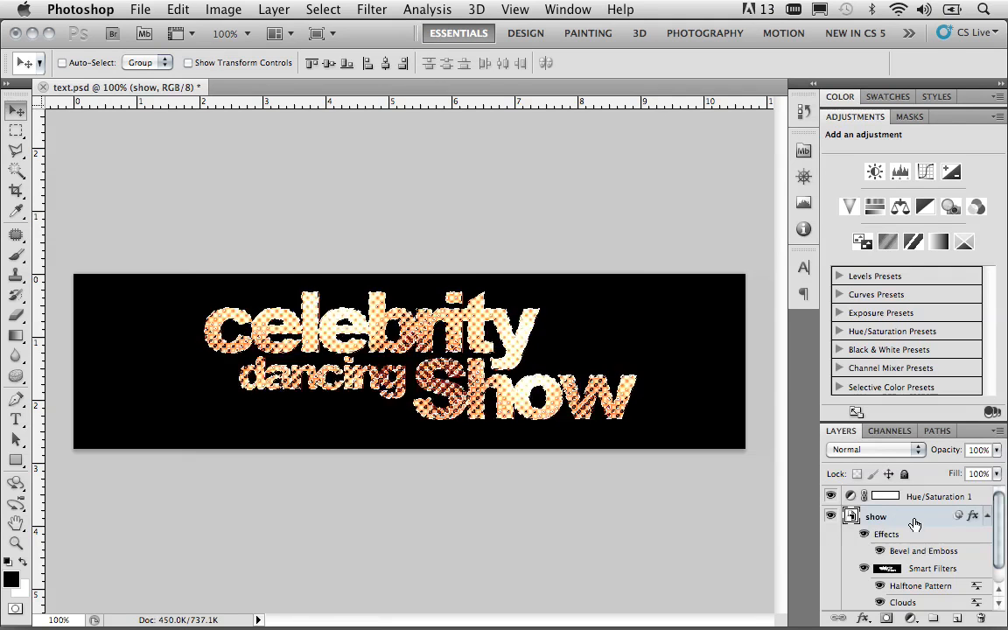
Step: Create a new layer above the Hue/Saturation adjustment and fill the selection with a light orange sampled from the word "celebrity"
key(alt+bracketright)
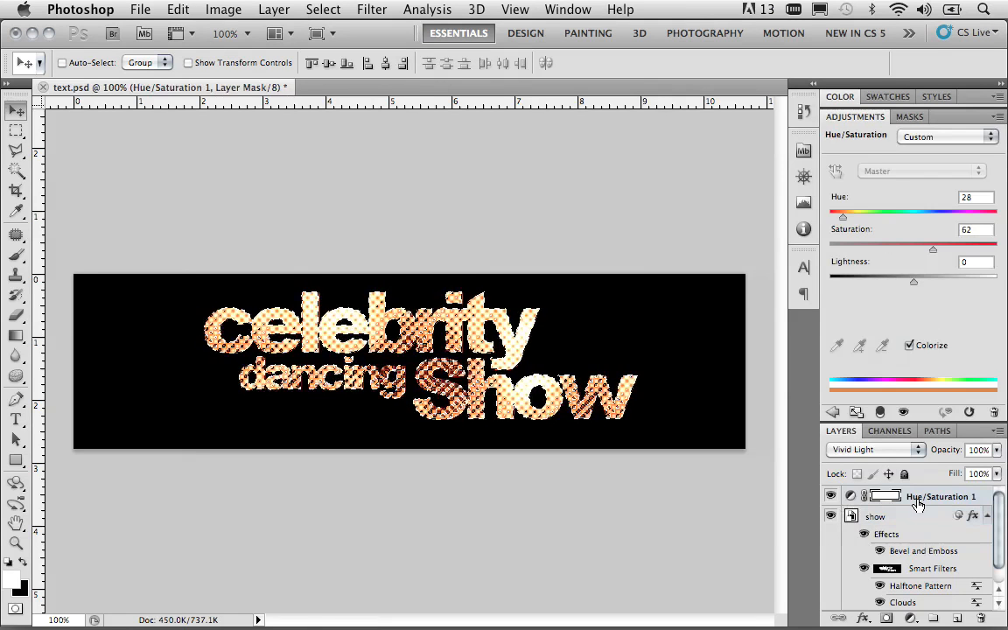
click(957, 618)
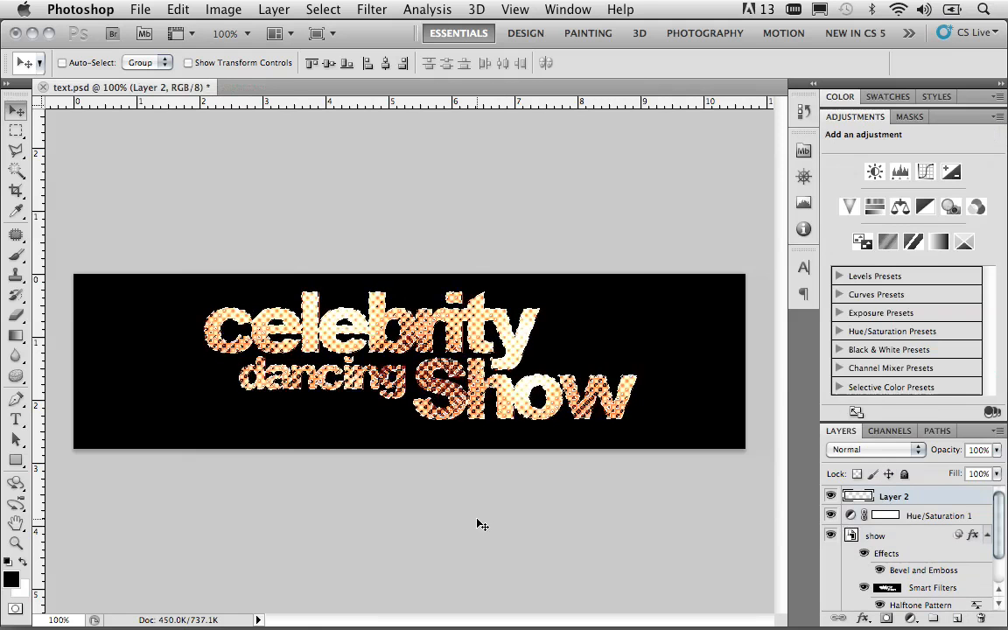
click(16, 213)
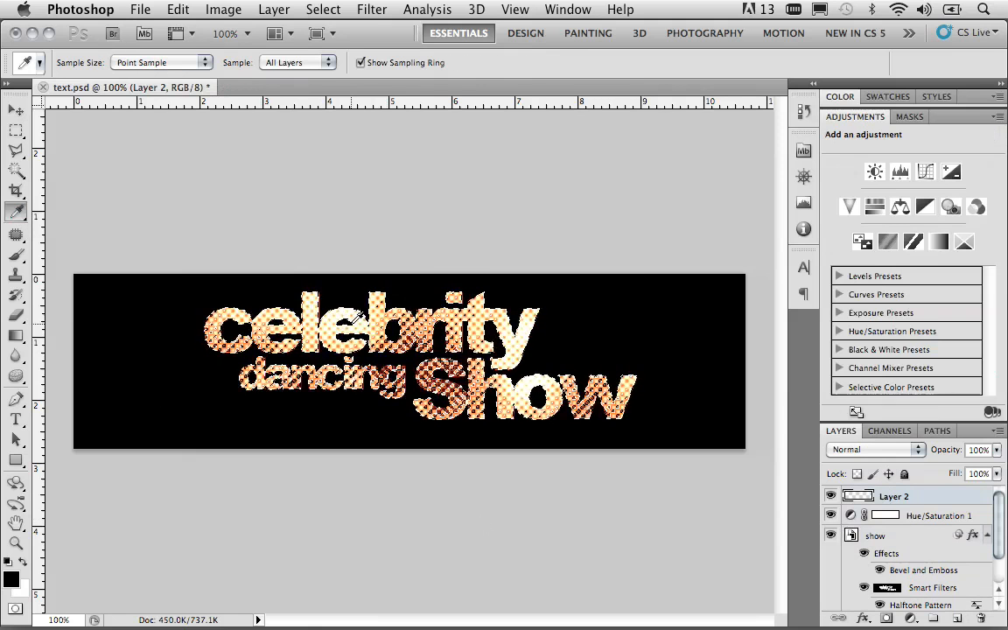
click(355, 324)
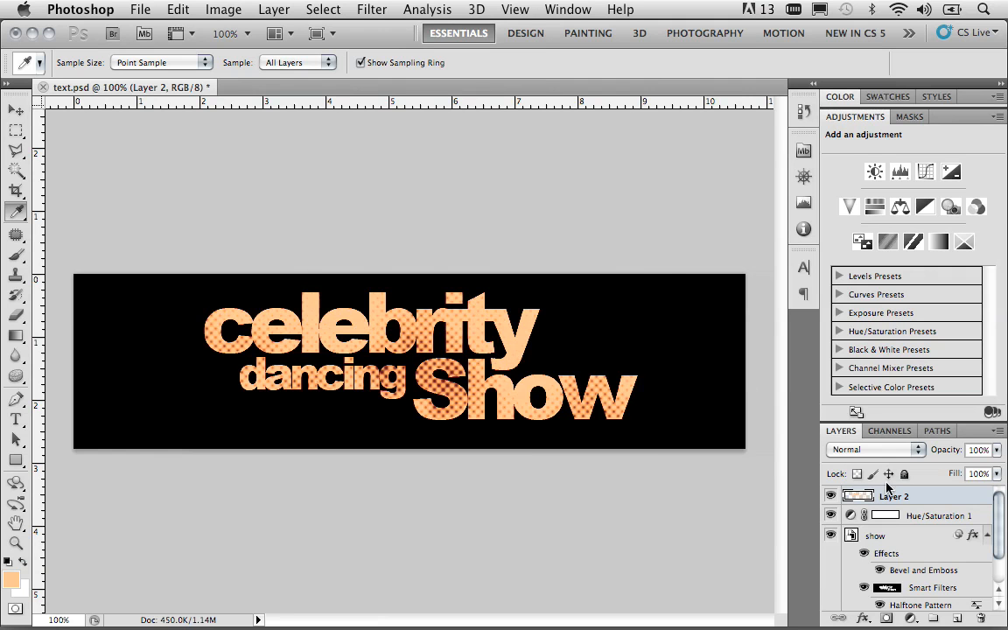
Step: Apply a 6-pixel Gaussian Blur to the light orange layer and lower its opacity to 68%
click(371, 10)
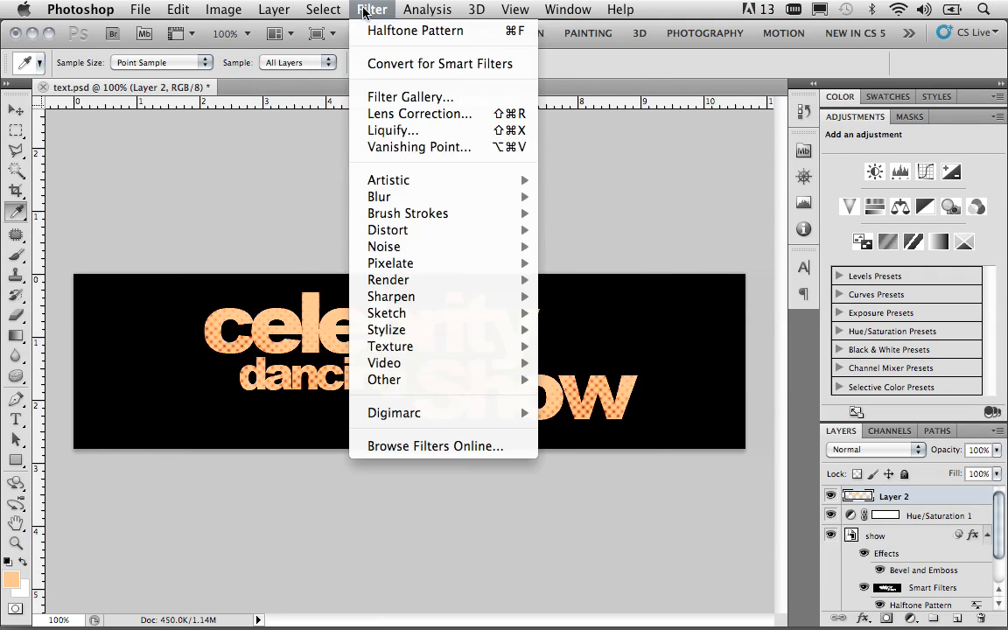
mouse_move(408, 201)
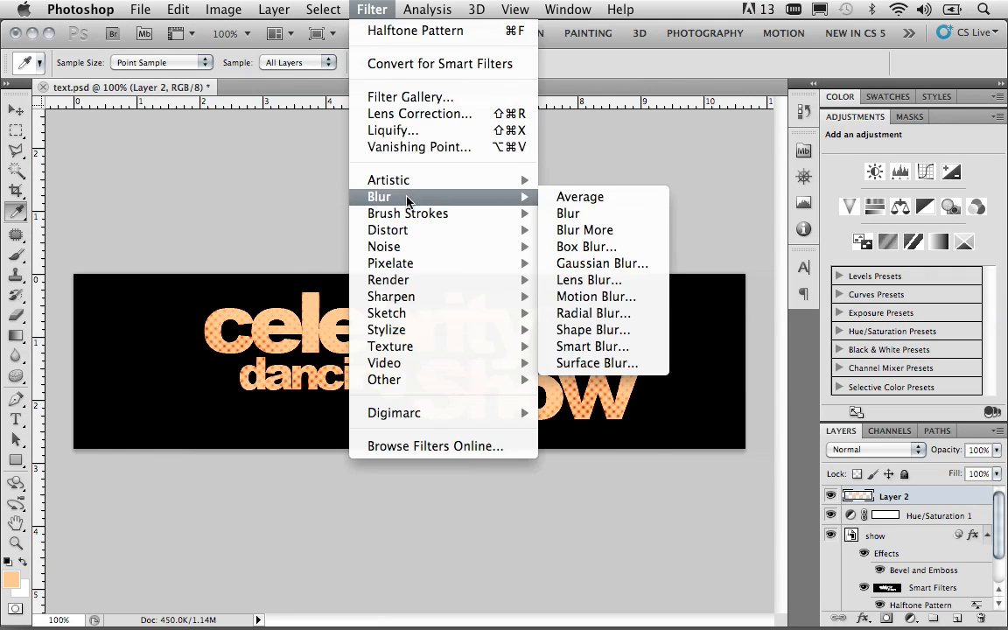
click(600, 264)
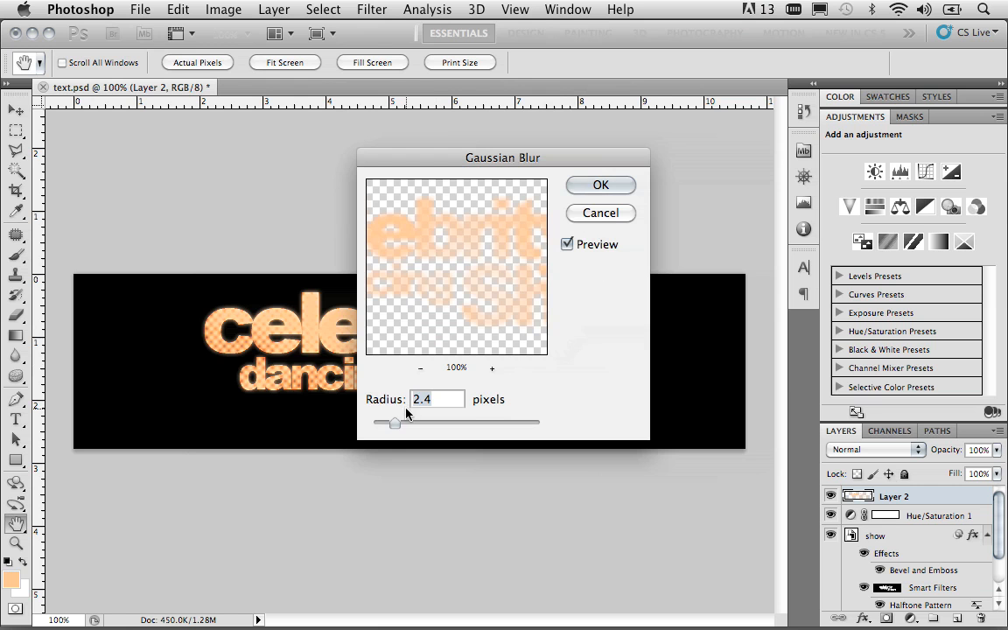
text(6)
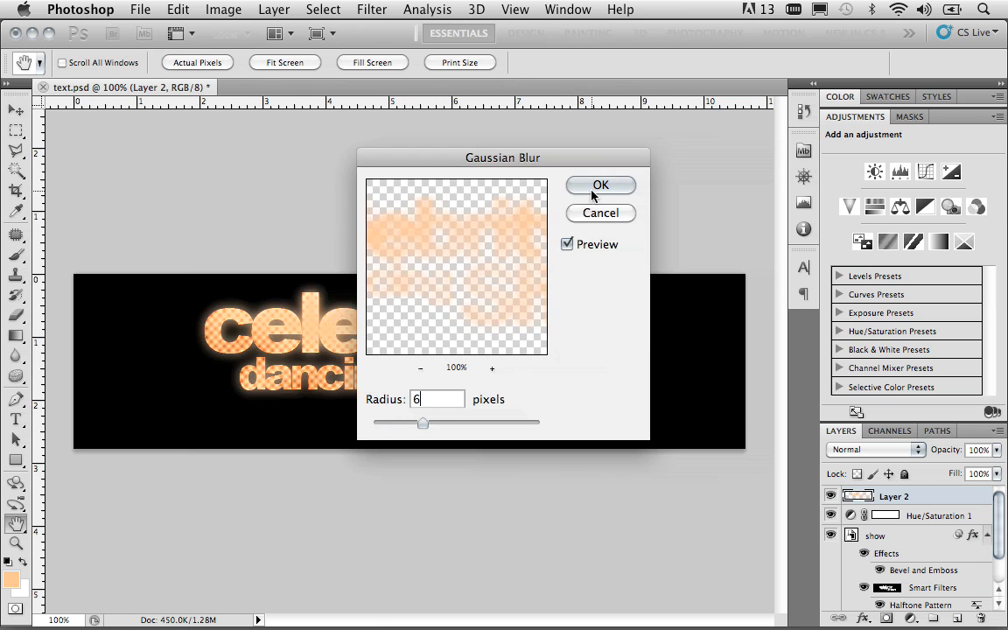
click(593, 189)
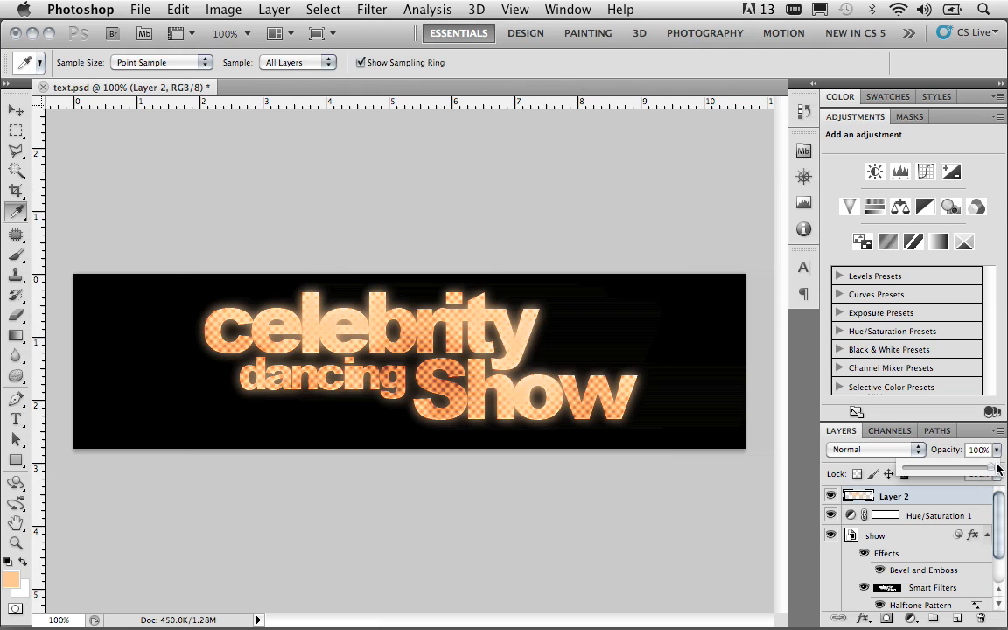
drag(998, 454, 962, 473)
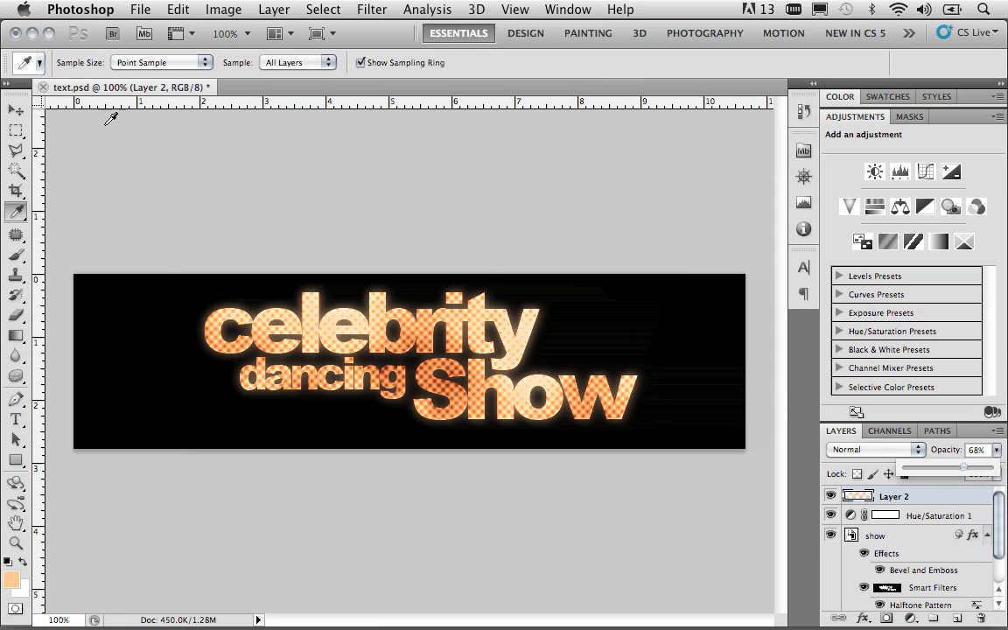
click(15, 111)
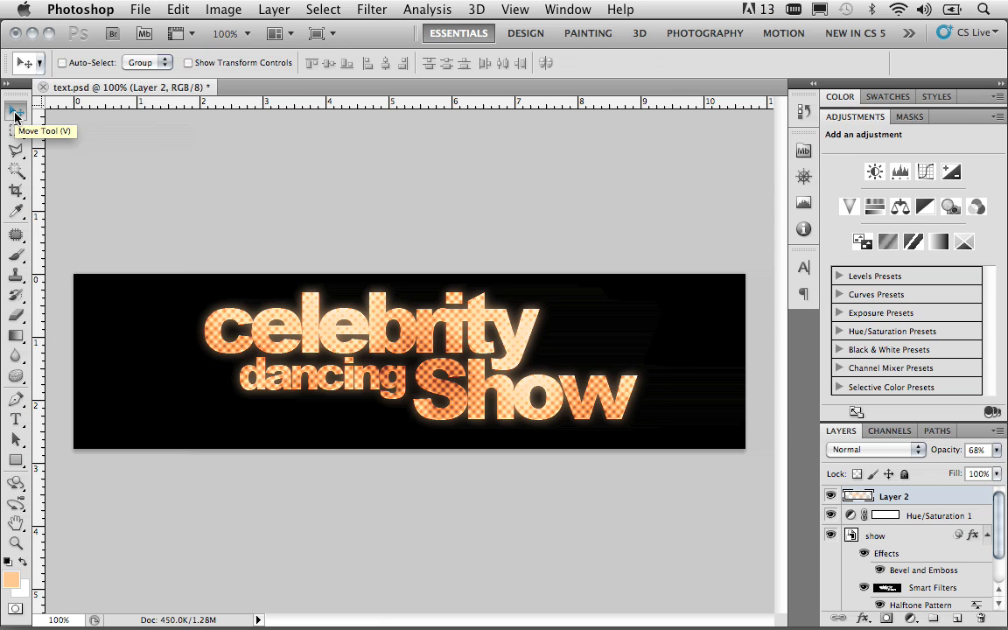
Step: Activate the Brush tool with white as the foreground colour and append the Assorted Brushes set to the current brushes
click(15, 254)
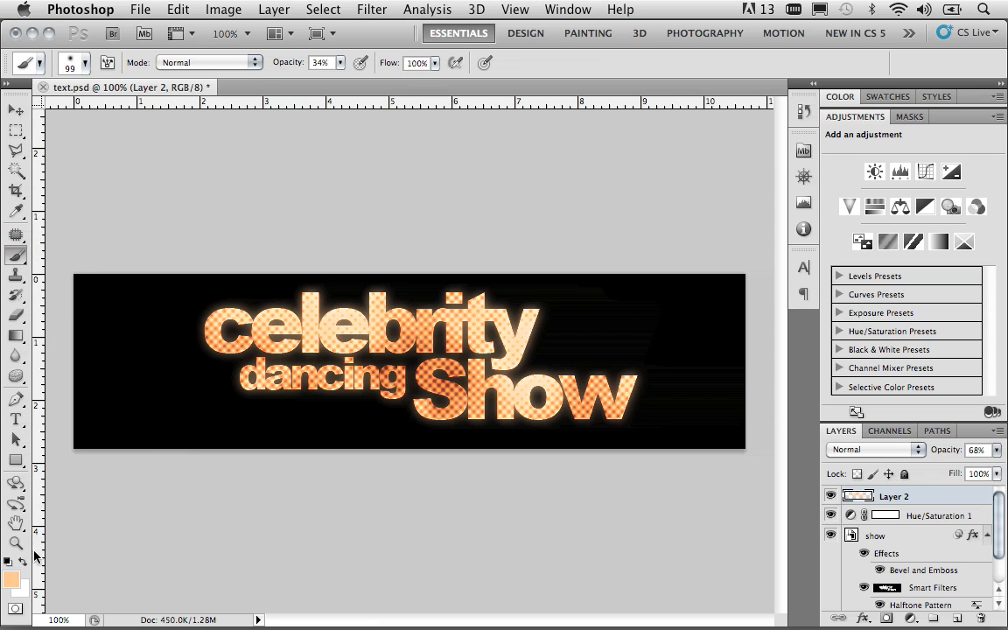
click(23, 563)
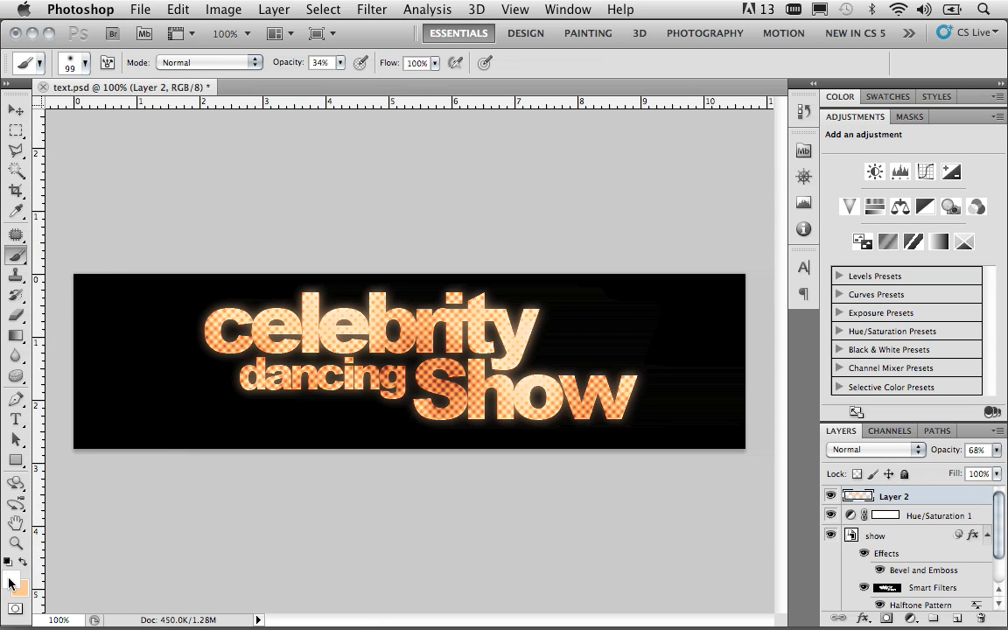
click(84, 67)
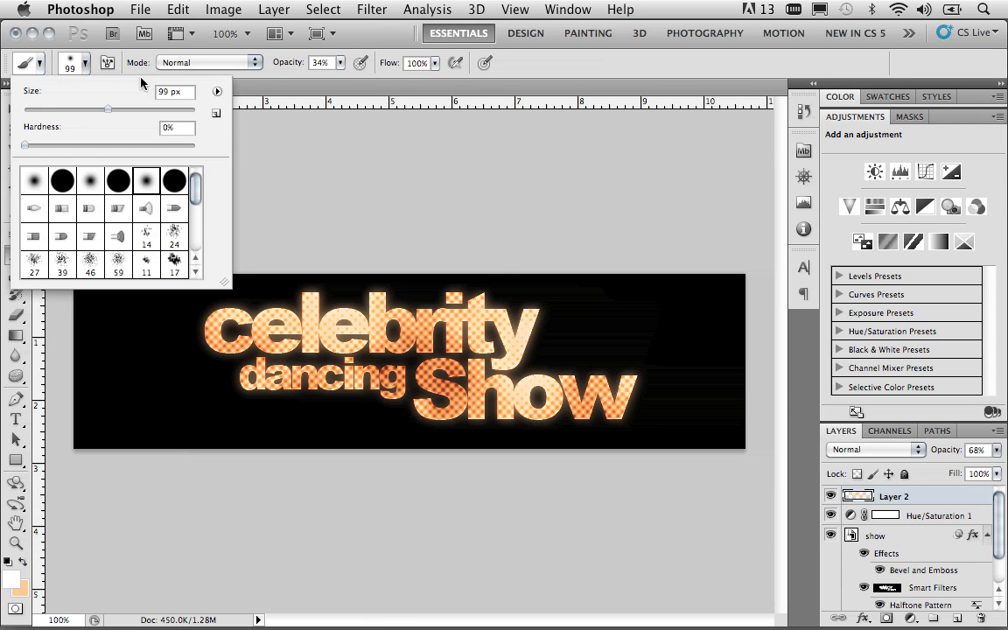
click(217, 93)
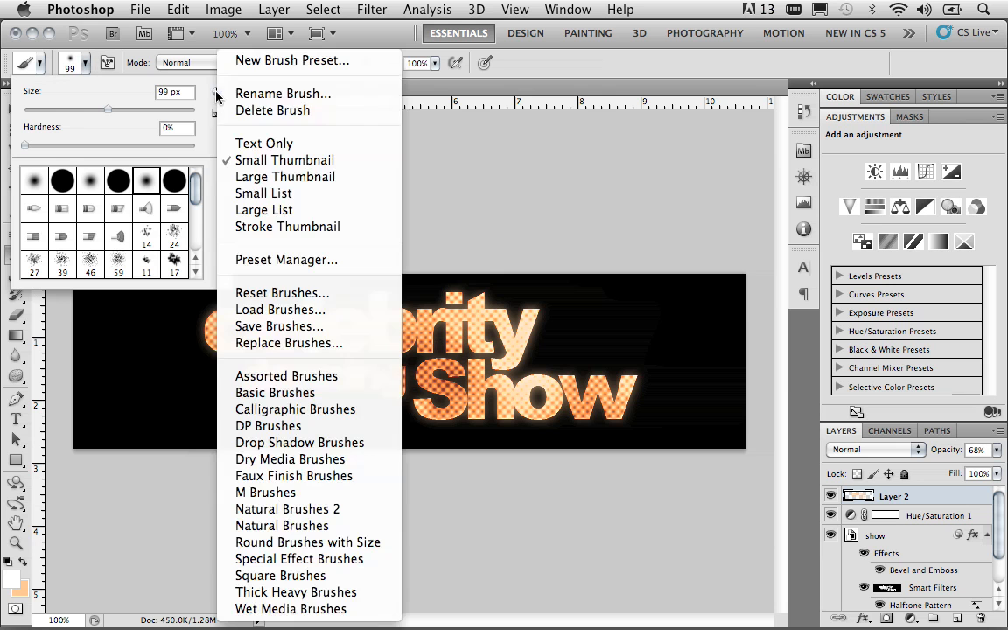
click(302, 378)
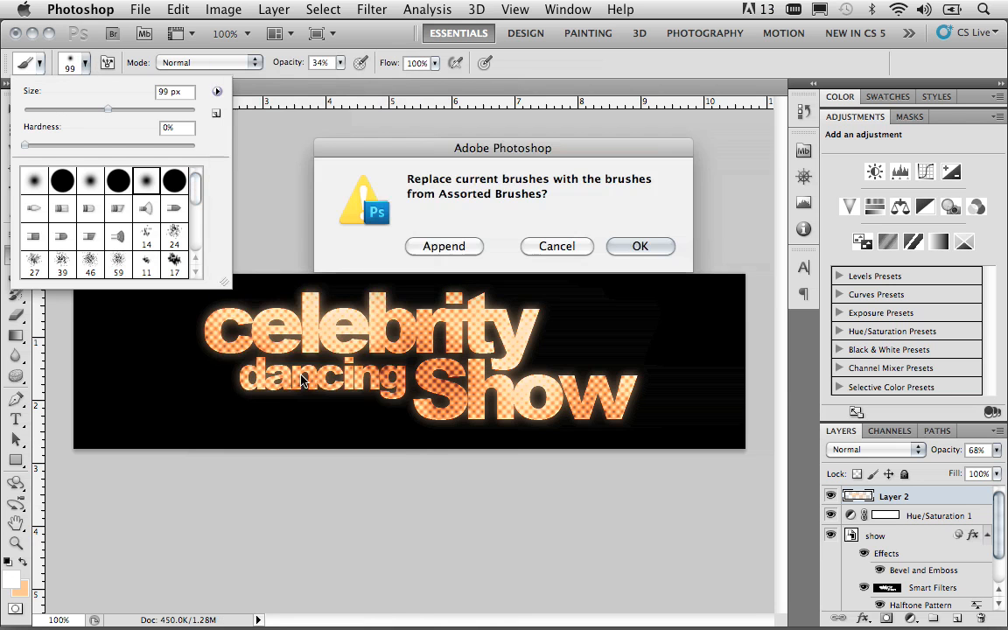
click(438, 248)
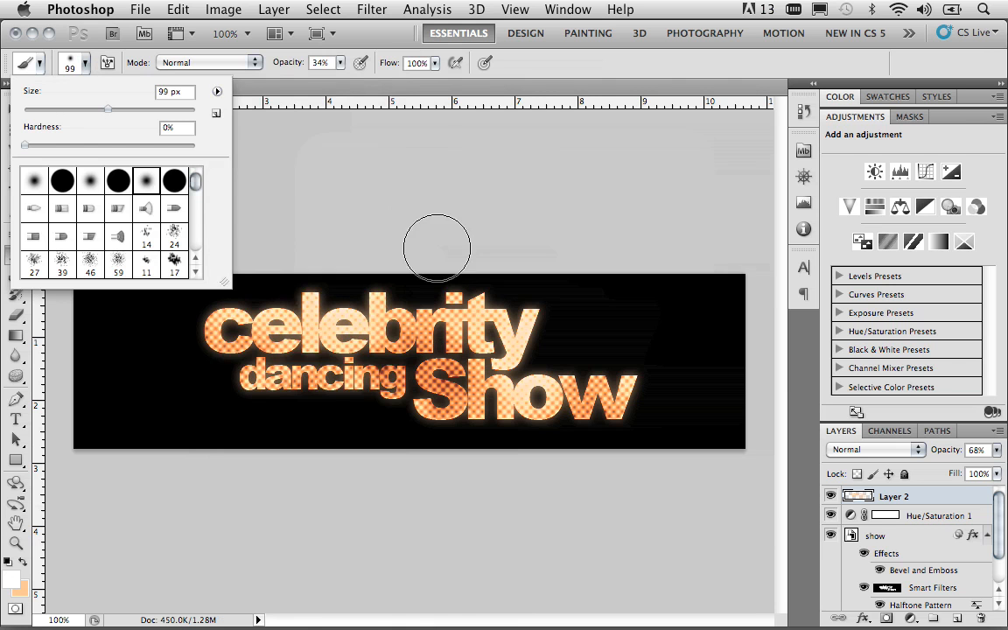
Step: Choose the 48-pixel thin X-shaped brush tip from the appended brushes
drag(198, 183, 198, 231)
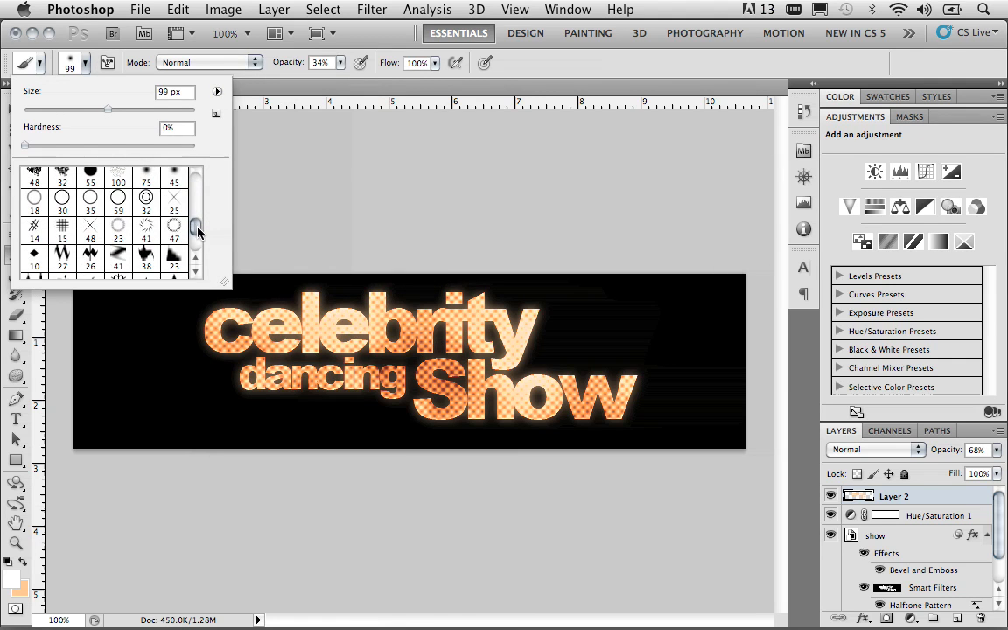
click(92, 231)
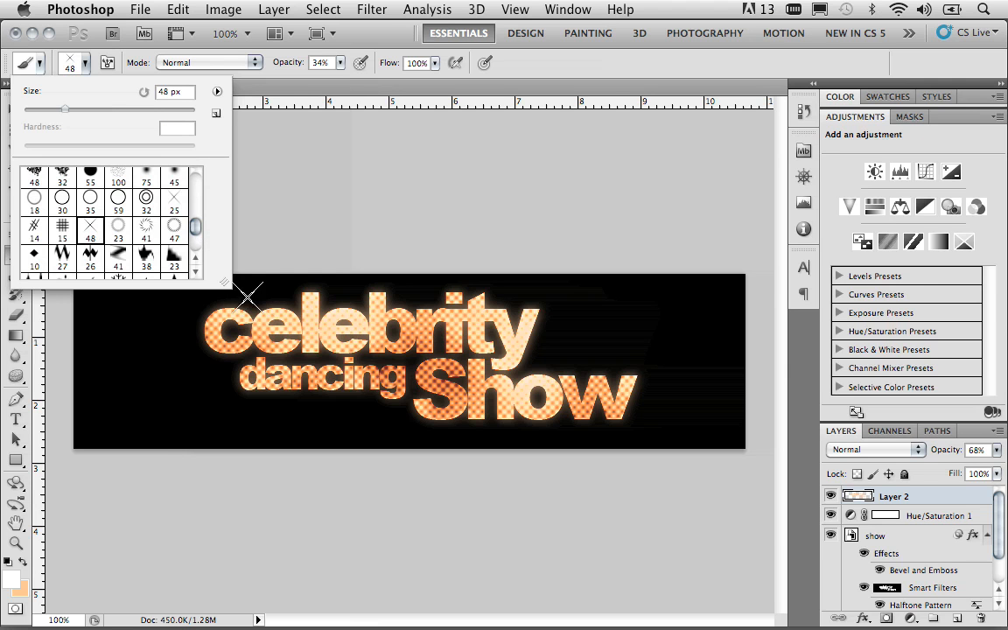
key(Return)
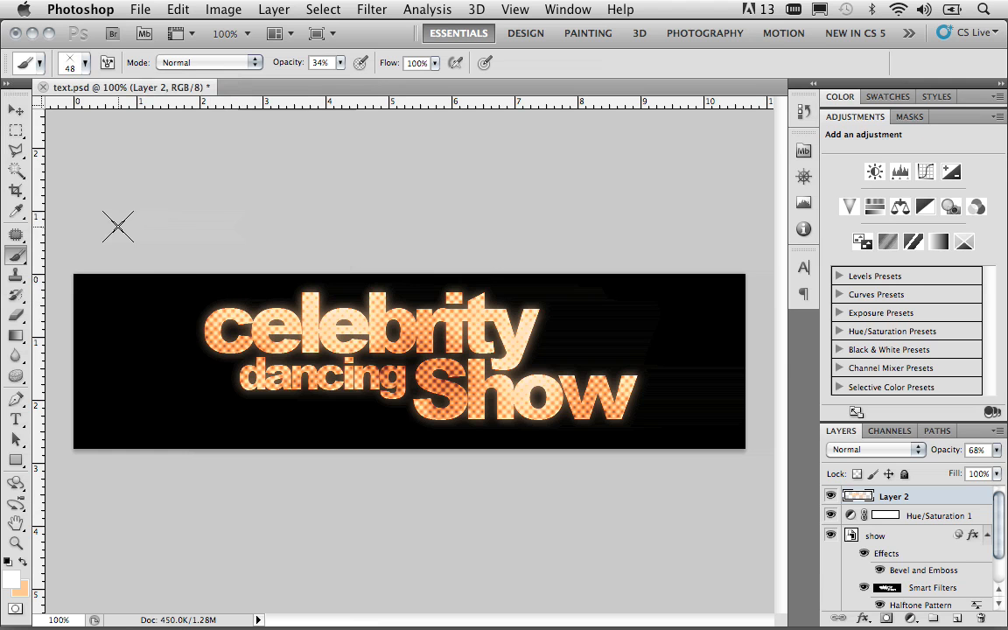
Step: Stamp single white sparkles on Layer 2 at the outer edges of letters in "celebrity", "dancing" and "Show"
click(212, 302)
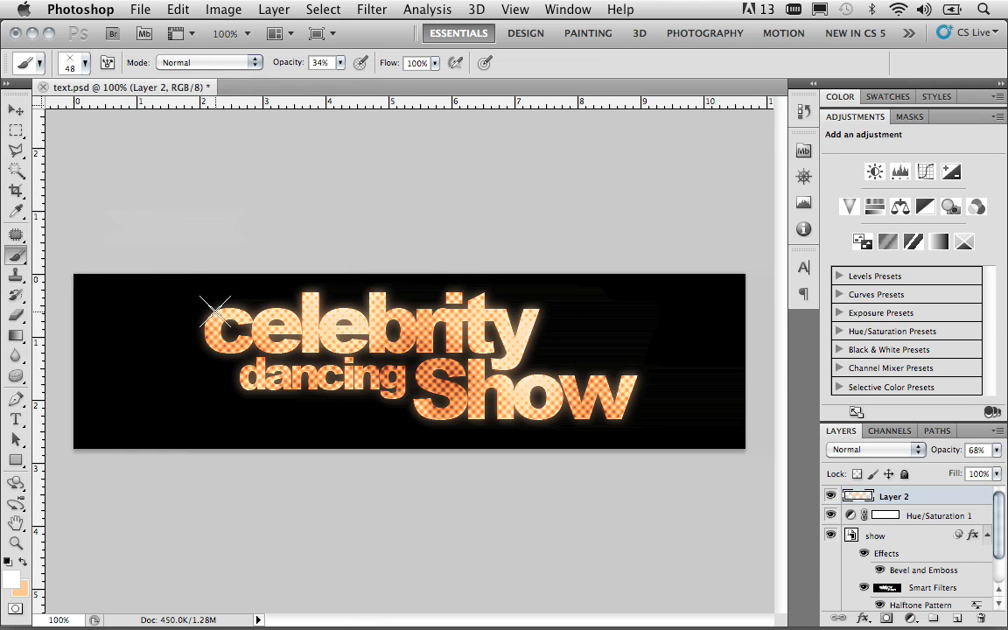
click(445, 290)
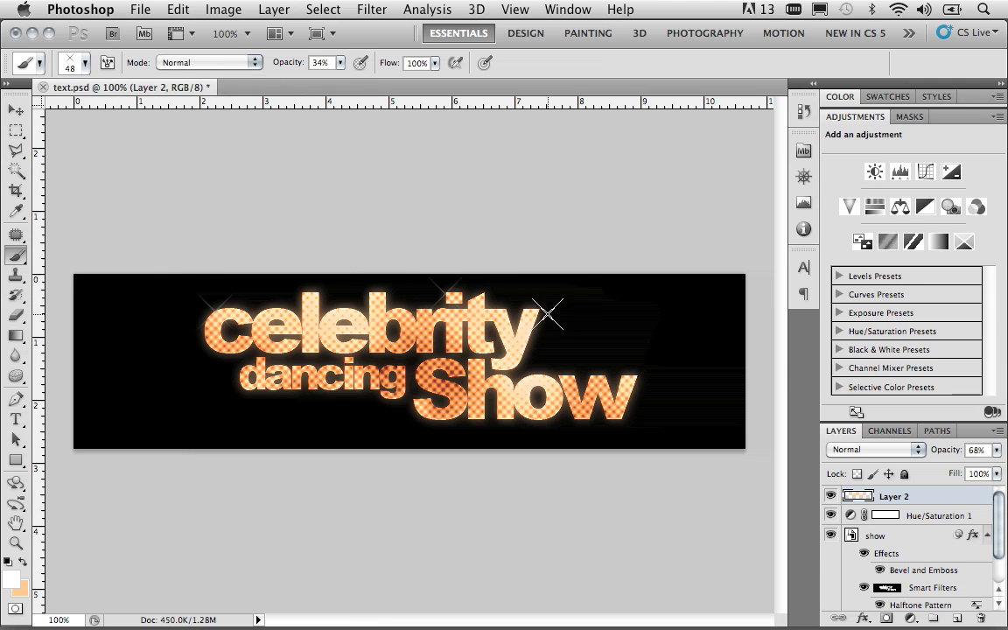
click(636, 378)
click(423, 368)
click(245, 387)
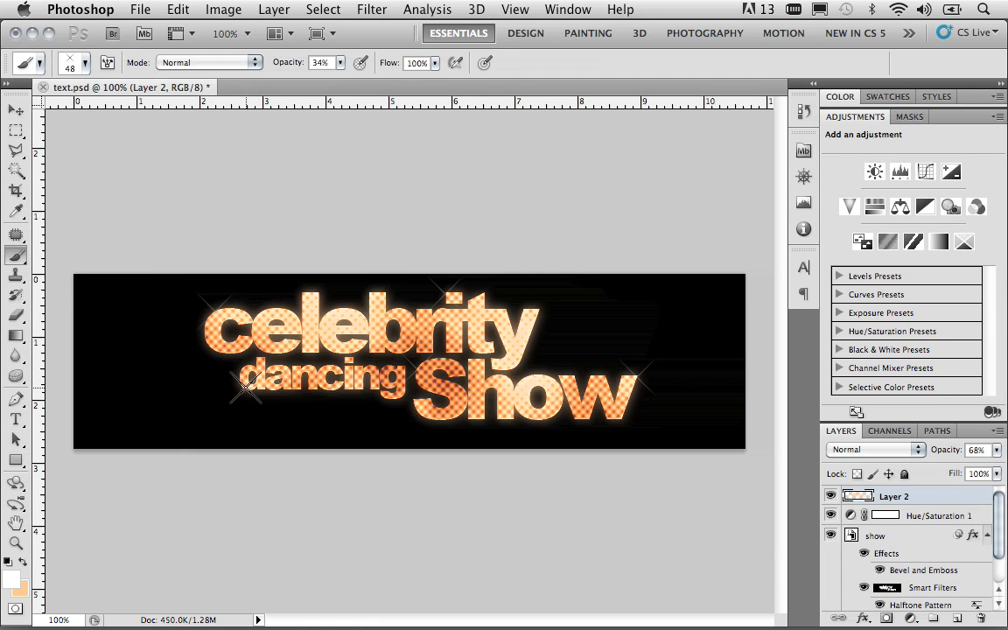
click(539, 311)
click(371, 293)
Step: Open the contents of the "show" smart object to view its editable text layers, and return to text.psd
double_click(850, 538)
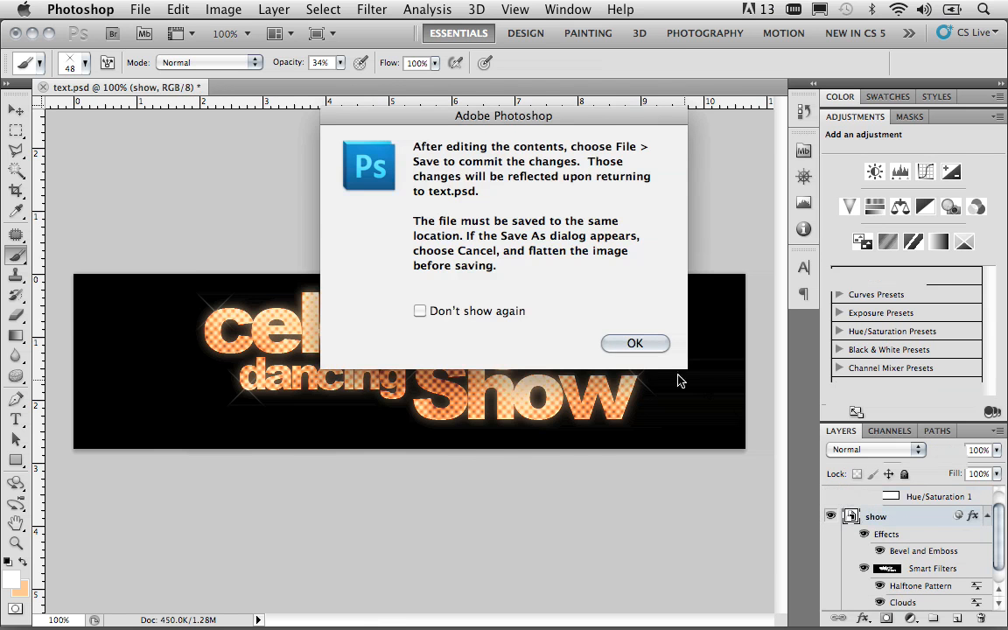
click(635, 343)
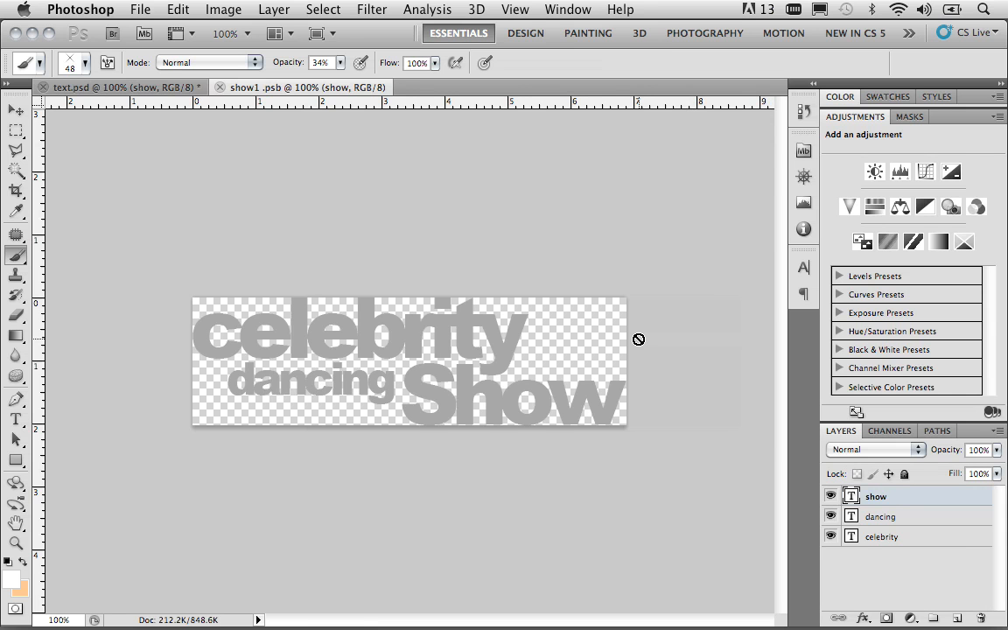
key(v)
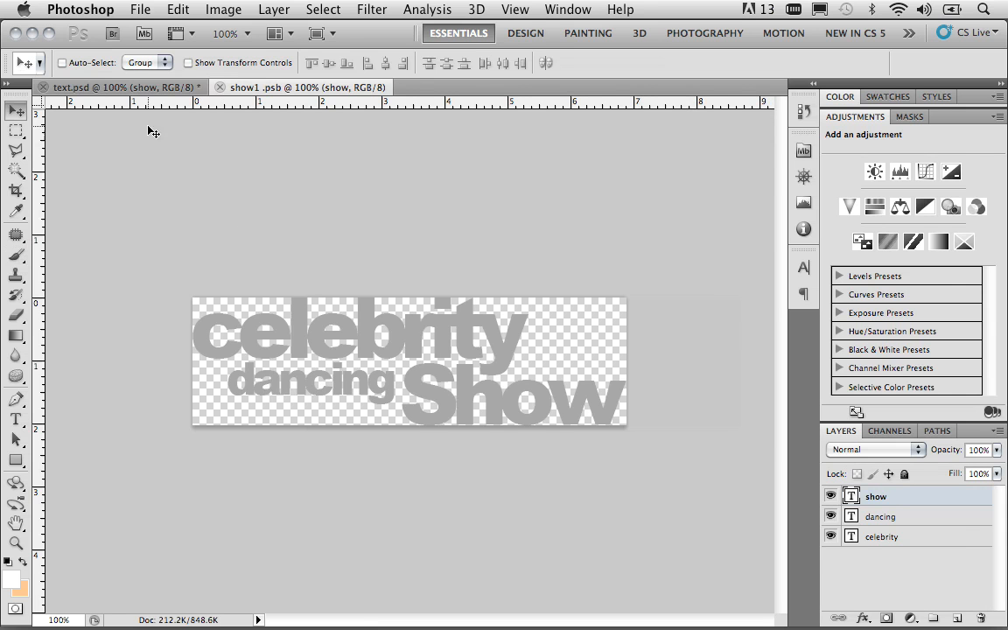
click(122, 88)
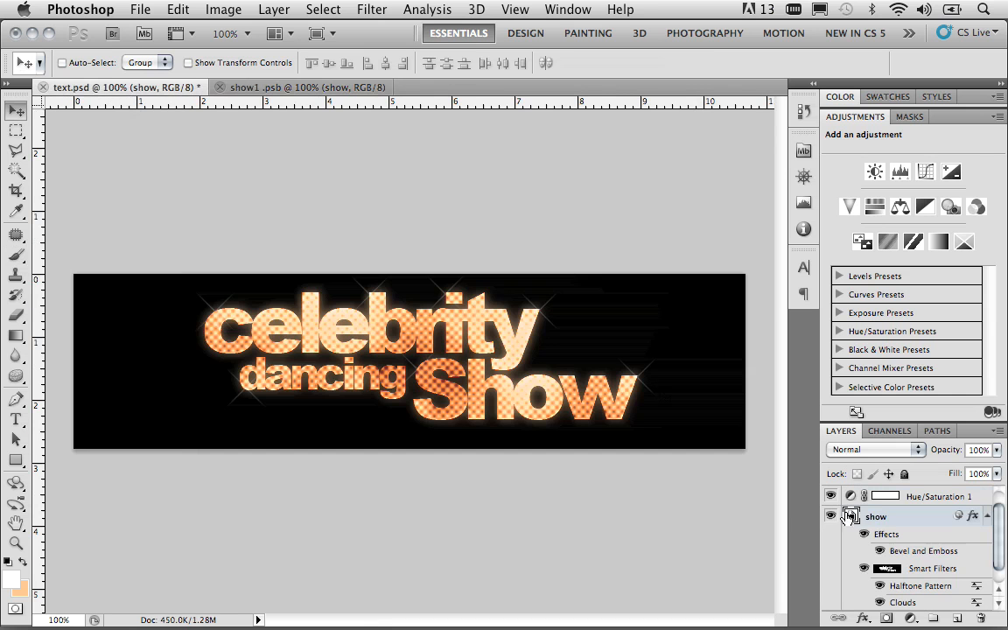